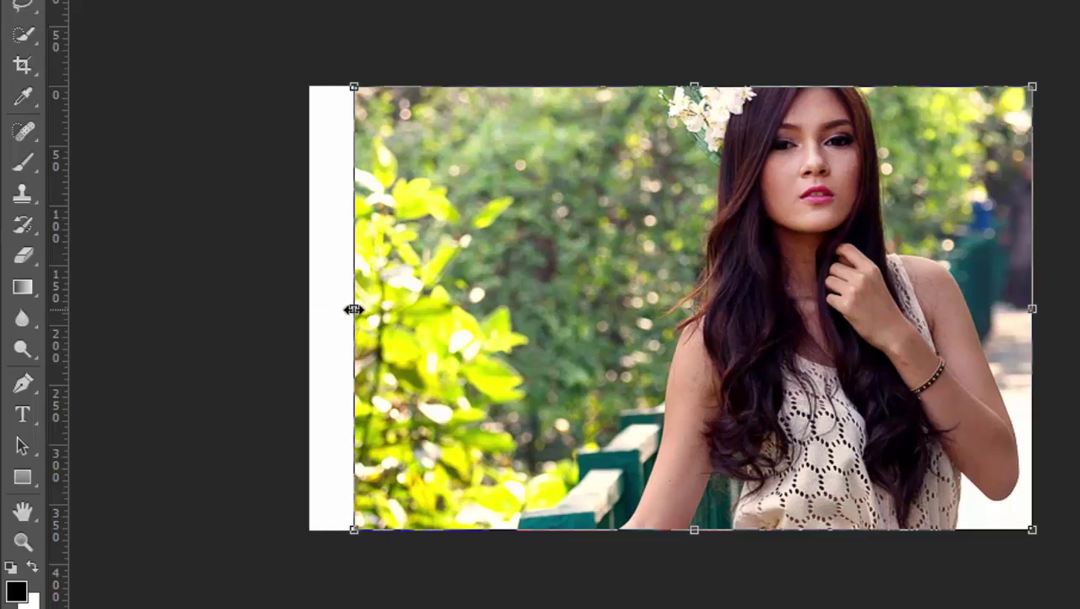
Step: Try to stretch the Model layer to the canvas's left edge with Content-Aware Scale
drag(346, 309, 309, 310)
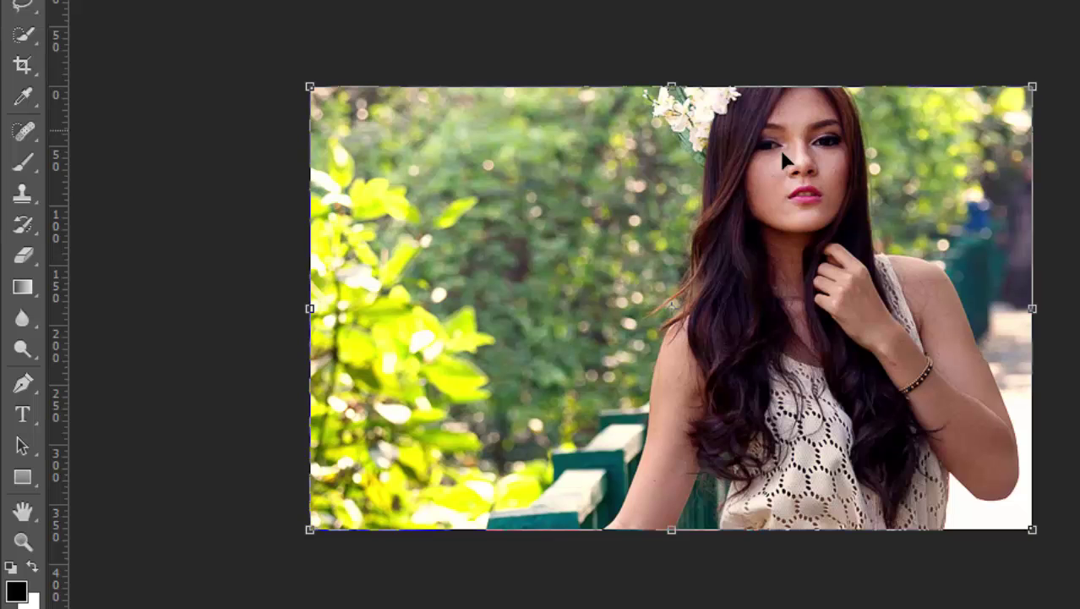
key(Return)
key(c)
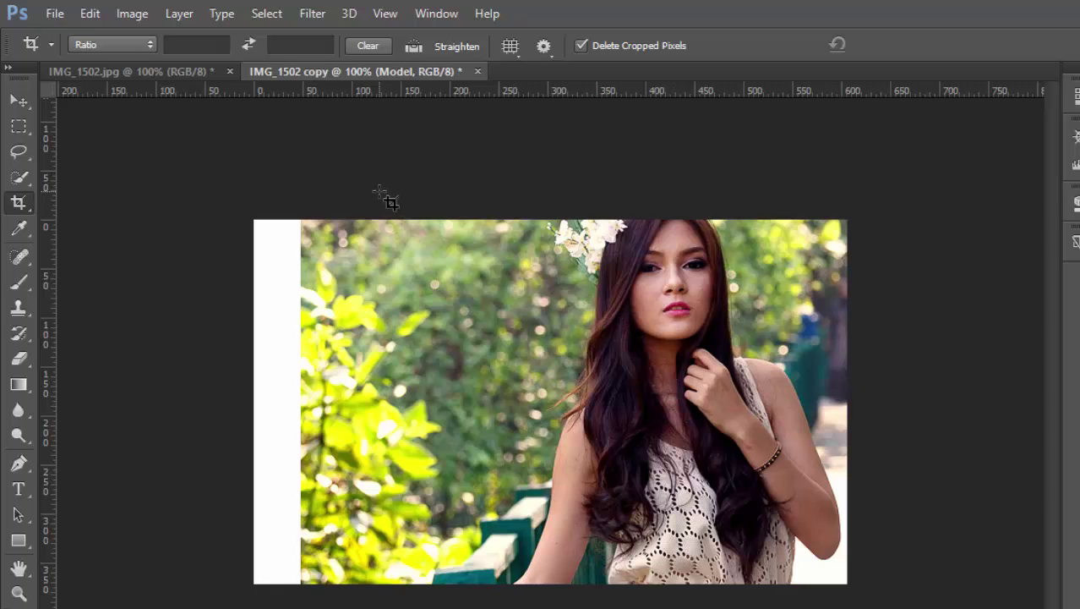
Step: Apply Content-Aware Scale to the Model layer with skin tone protection, stretching it leftward to 108.60% width to cover the white strip
click(88, 16)
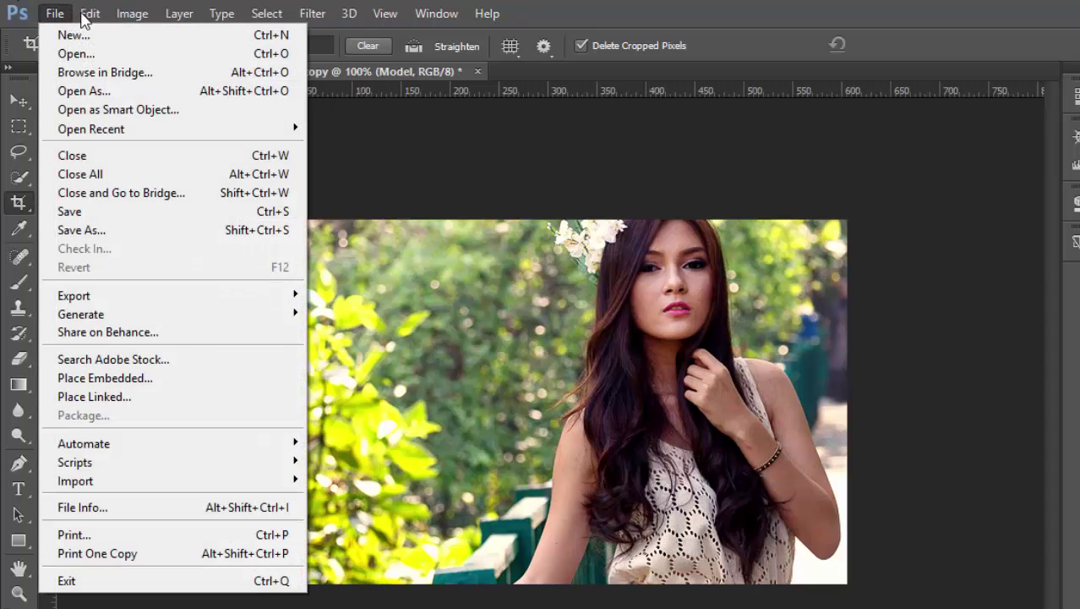
click(239, 315)
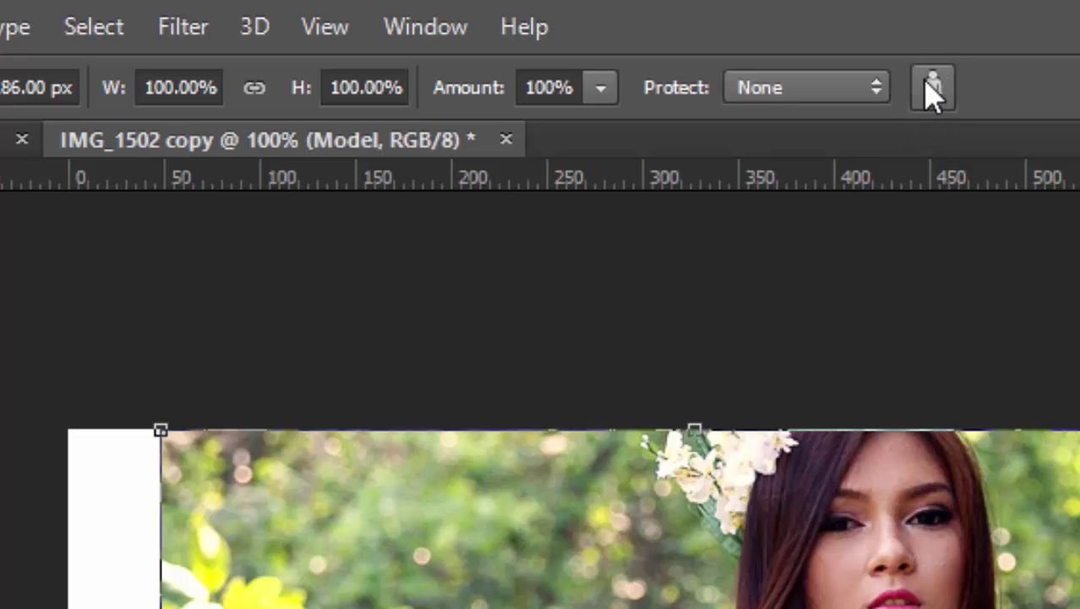
click(934, 94)
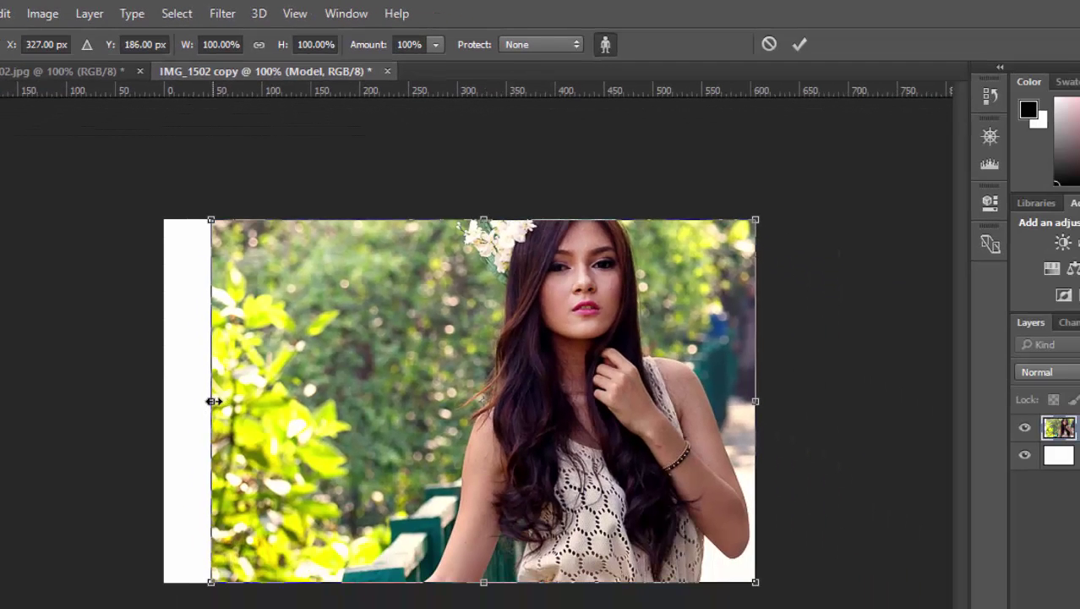
drag(212, 399, 171, 396)
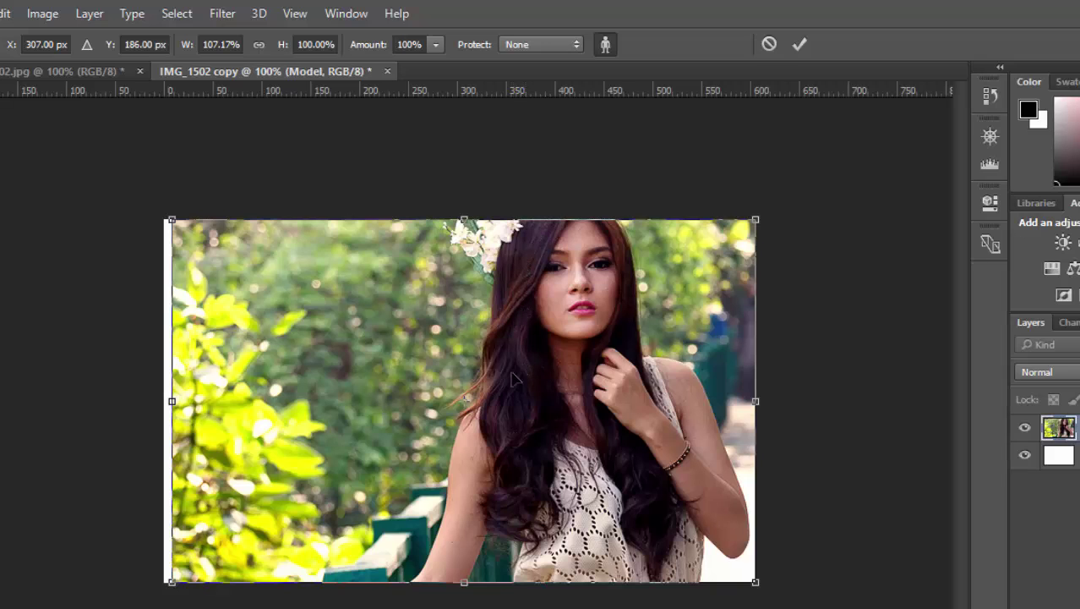
mouse_move(175, 402)
mouse_down()
mouse_move(198, 395)
mouse_move(160, 393)
mouse_up()
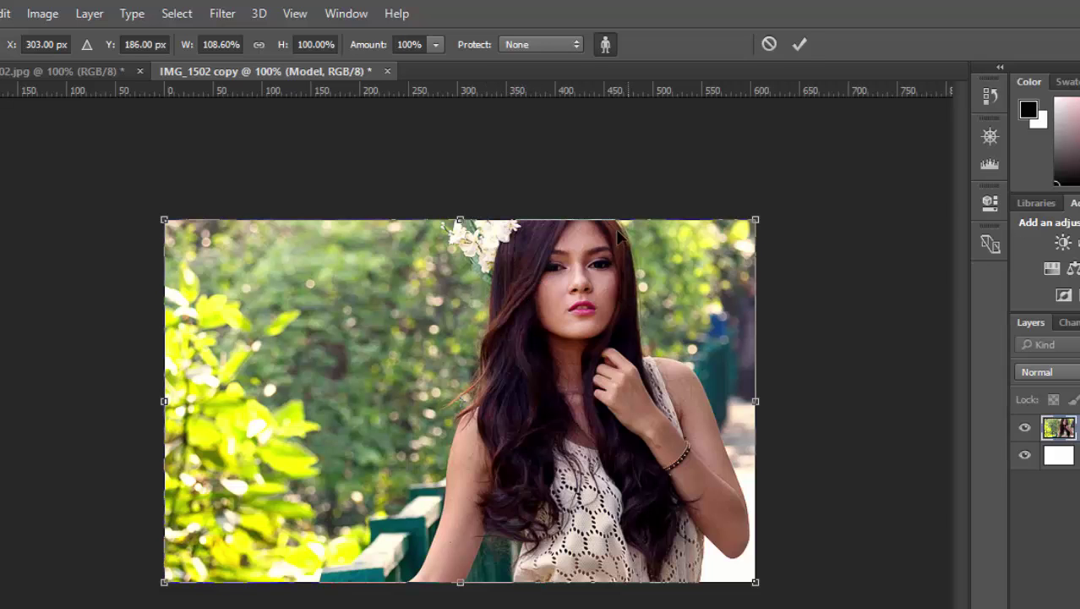
click(799, 45)
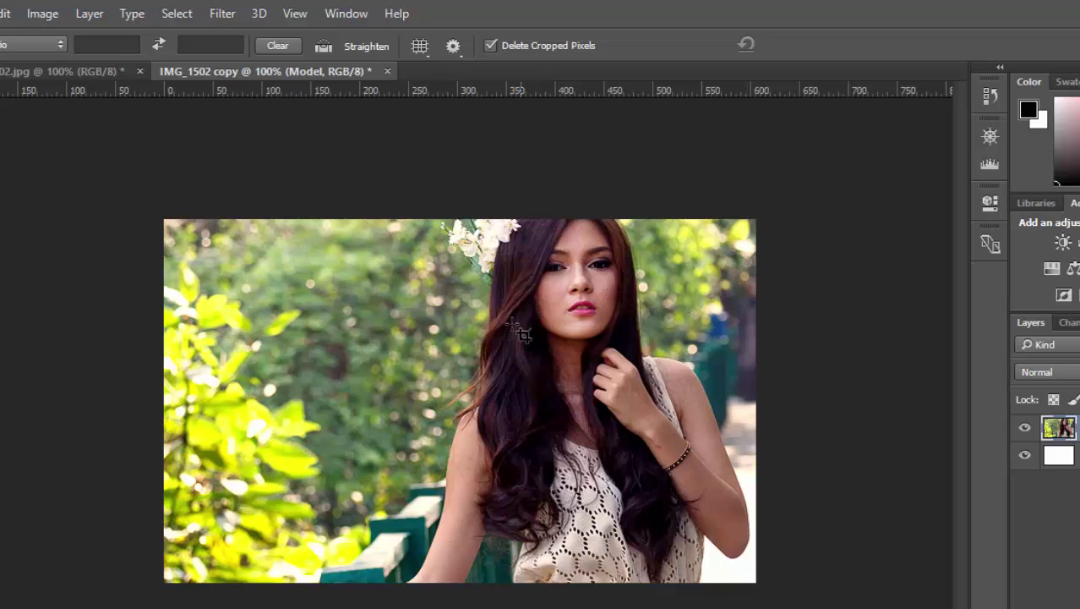
Step: Undo the content-aware scaling of the Model layer
key(ctrl+z)
key(ctrl+z)
key(ctrl+z)
key(ctrl+z)
key(ctrl+z)
key(ctrl+z)
key(ctrl+z)
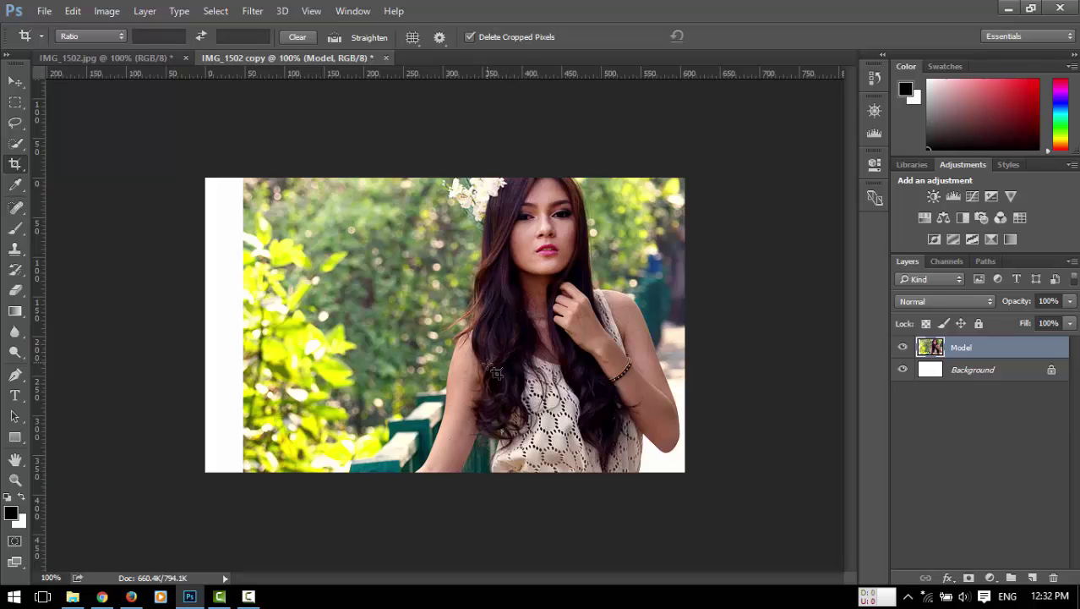
Step: Select the woman, including the flowers in her hair, with the Quick Selection tool
click(17, 146)
click(51, 142)
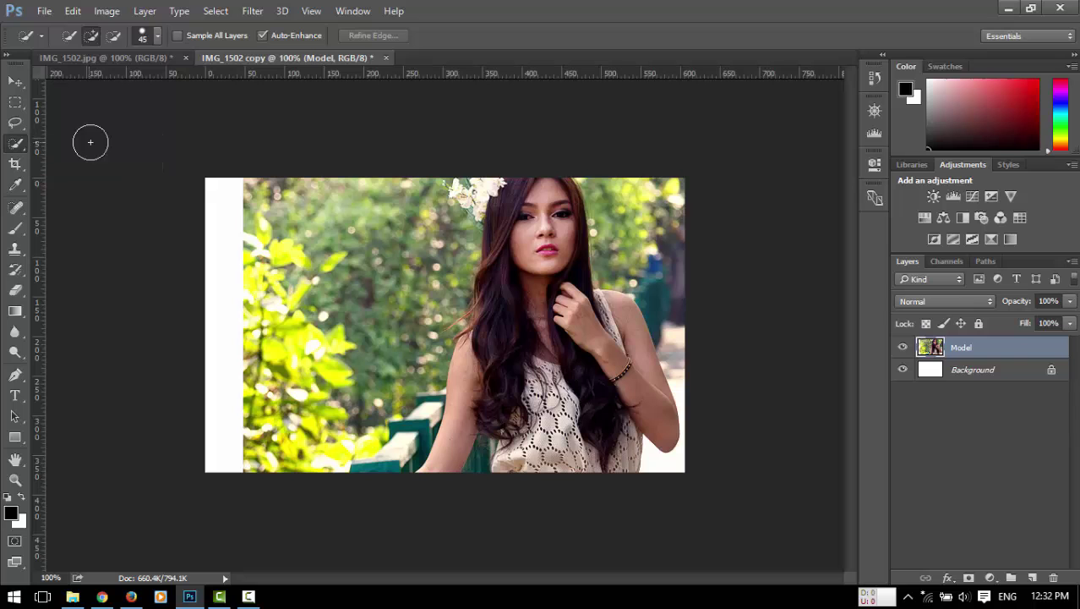
mouse_move(625, 450)
mouse_down()
mouse_move(548, 377)
mouse_move(604, 405)
mouse_move(603, 327)
mouse_move(644, 398)
mouse_move(630, 338)
mouse_move(633, 416)
mouse_move(533, 368)
mouse_move(486, 393)
mouse_move(485, 417)
mouse_move(541, 355)
mouse_up()
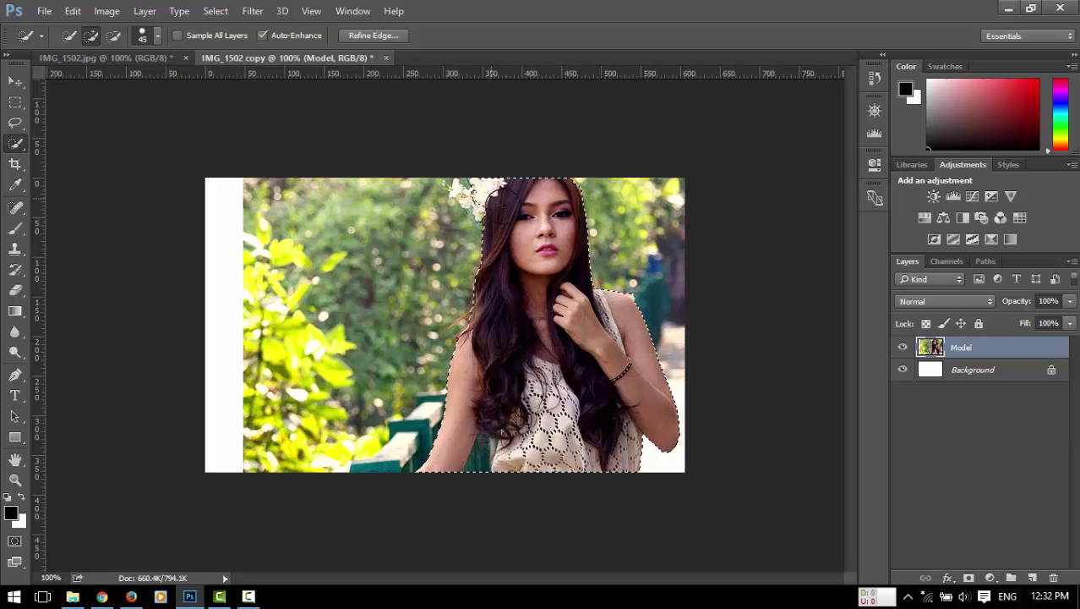
click(464, 185)
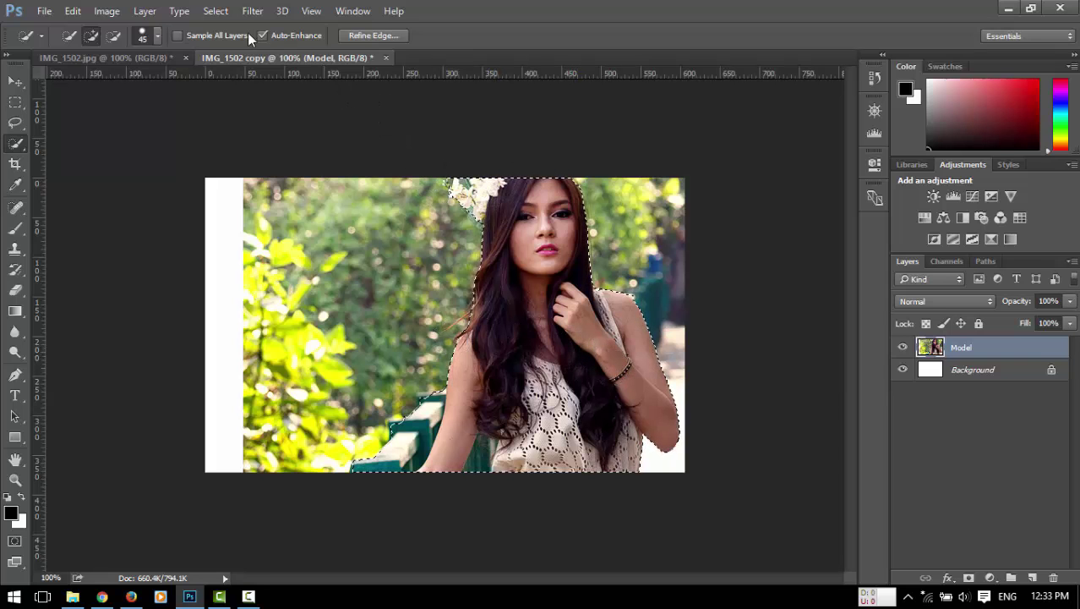
Step: Save the selection as a new channel named Model
click(216, 11)
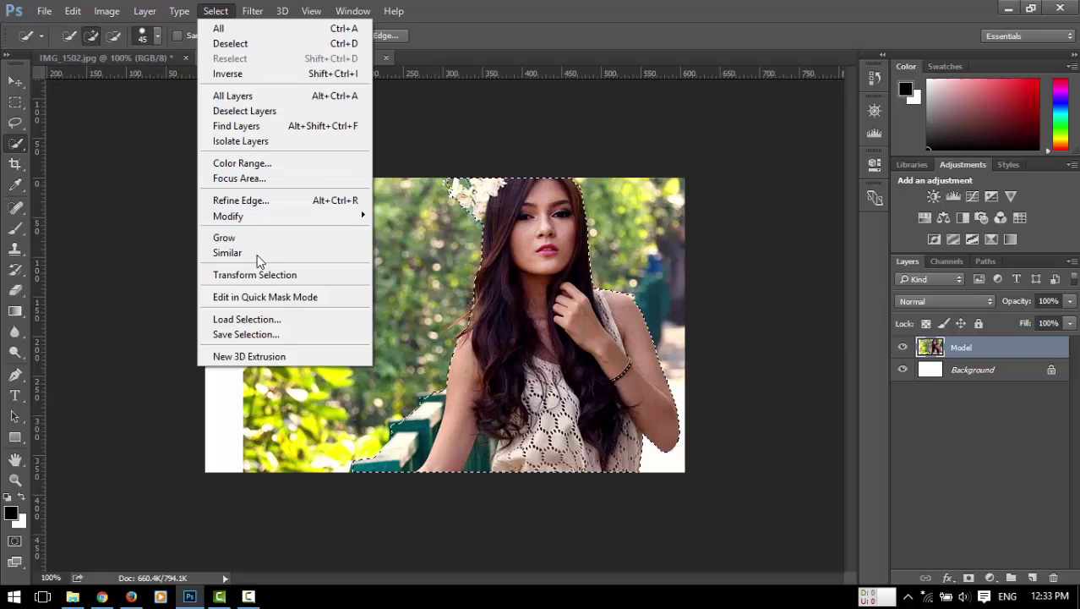
click(272, 334)
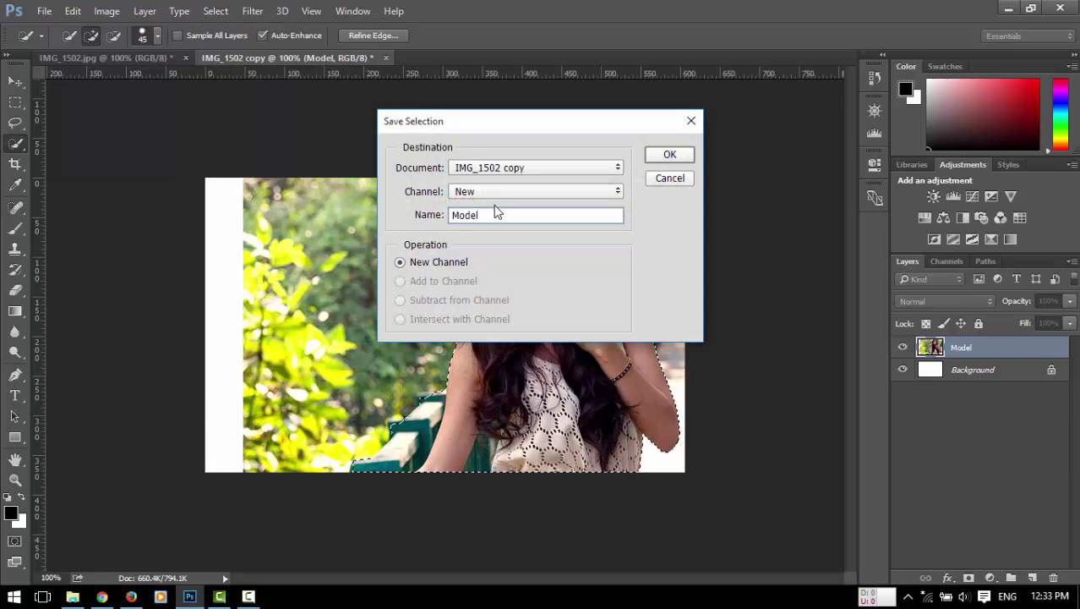
click(663, 157)
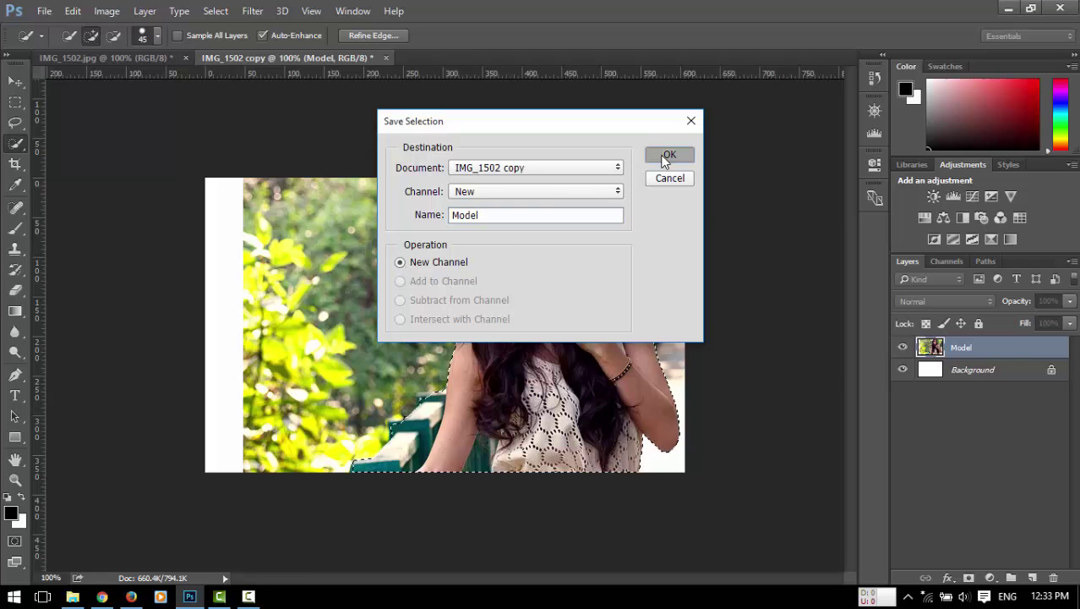
Step: Deselect the woman and check the saved Model channel before returning to the layer list
click(215, 11)
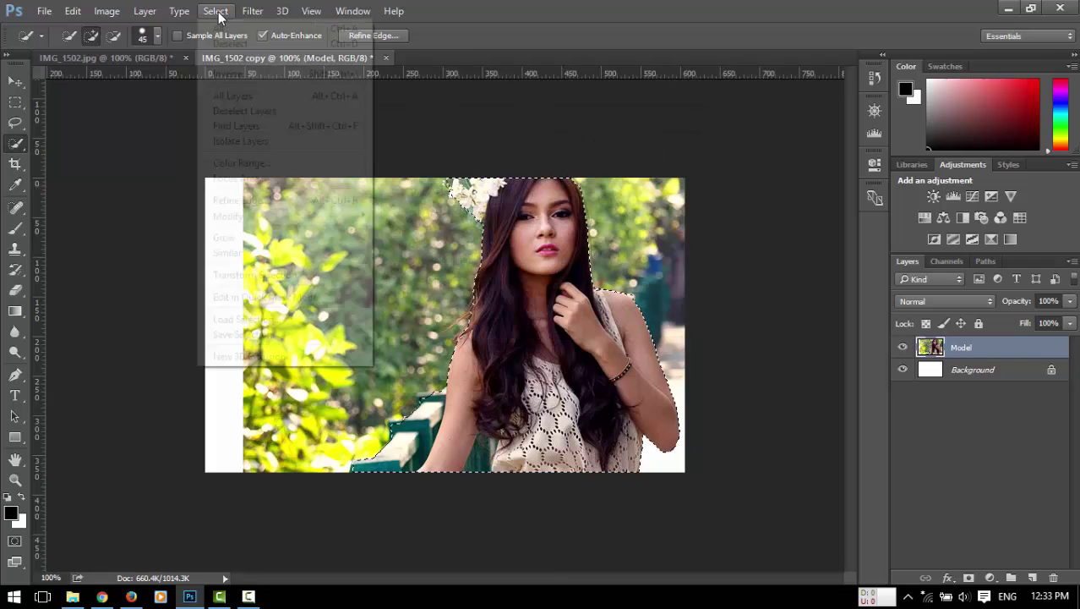
click(243, 45)
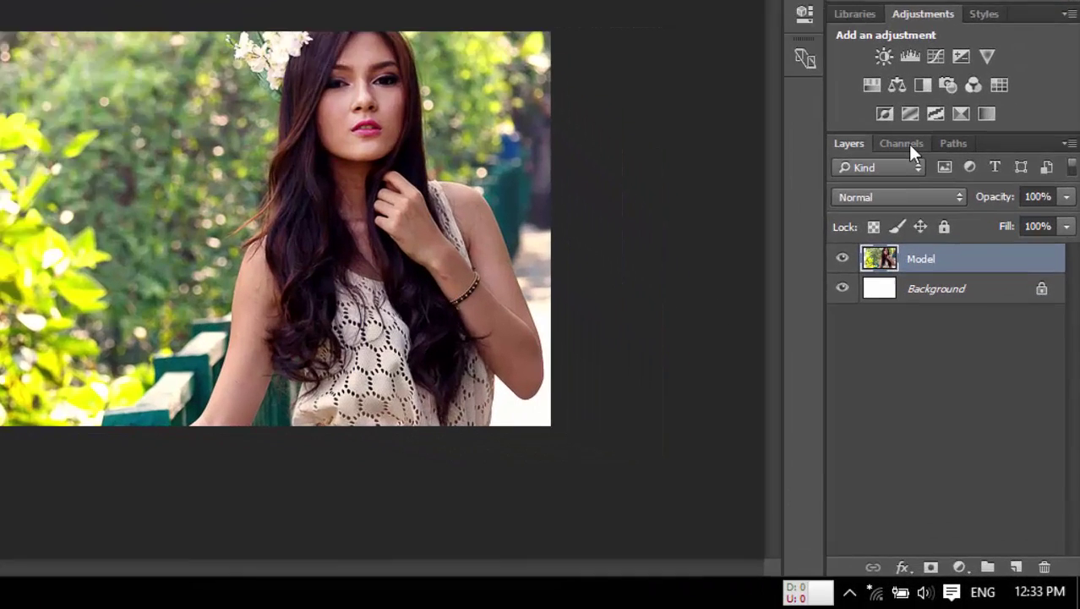
click(947, 261)
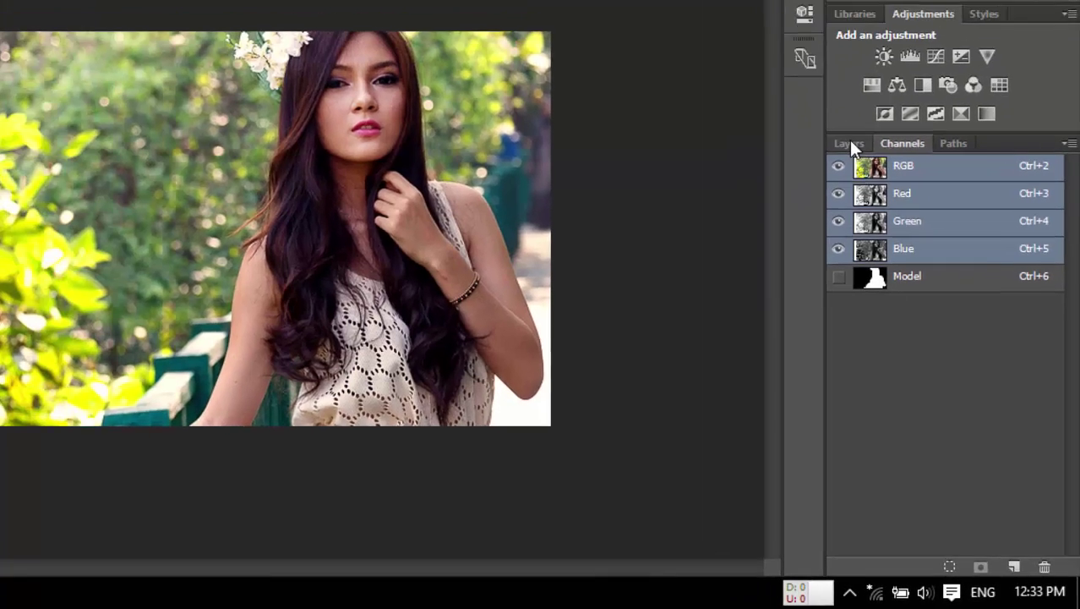
click(804, 52)
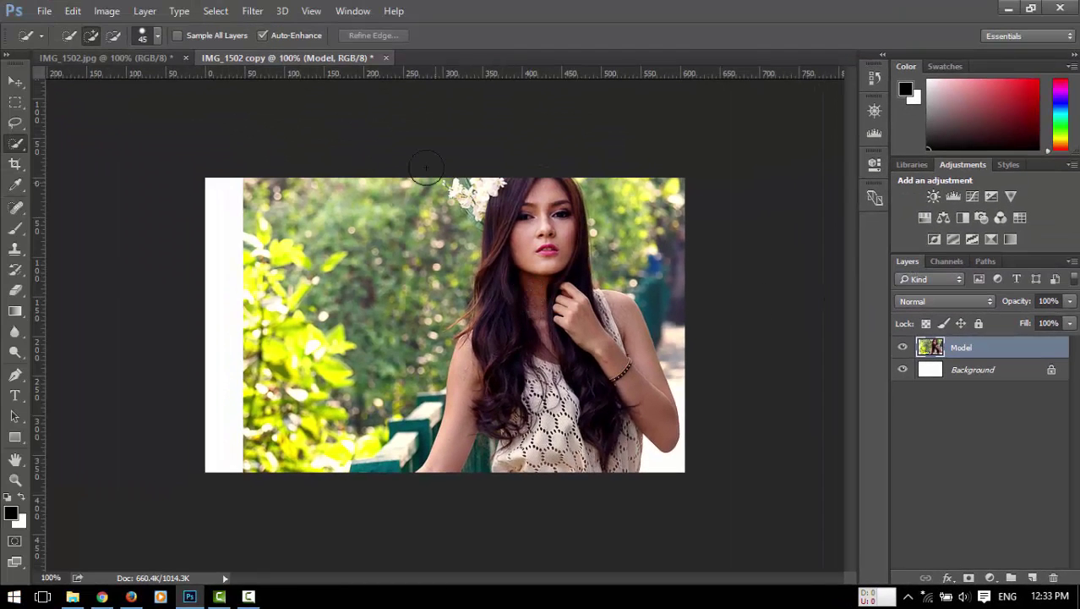
Step: Apply Content-Aware Scale to the Model layer, protecting the Model channel and stretching it to the canvas's left edge at 108.60% width
click(73, 11)
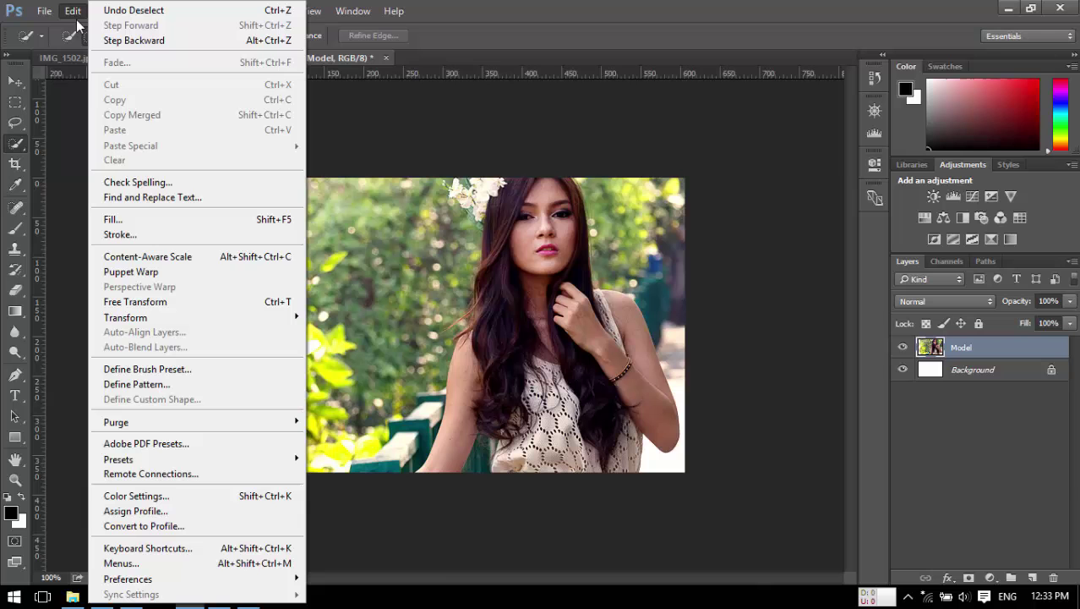
click(203, 257)
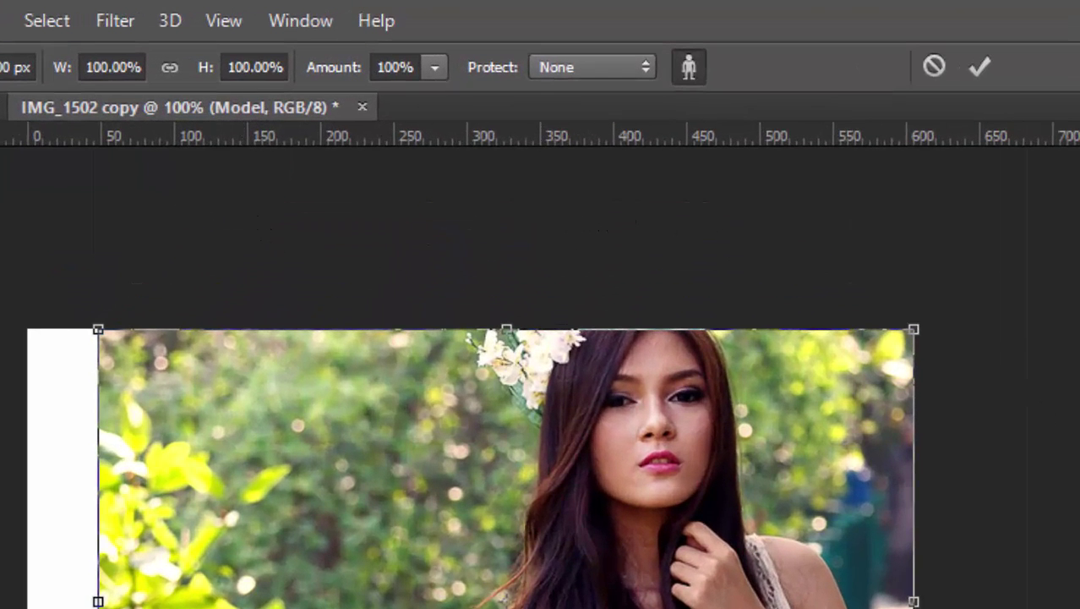
click(639, 67)
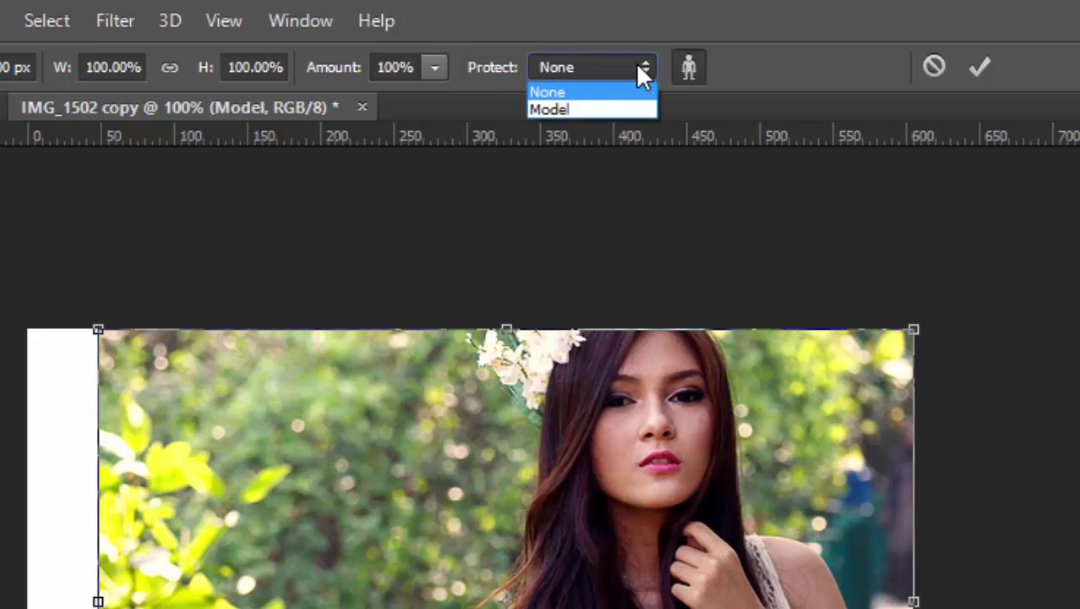
click(558, 109)
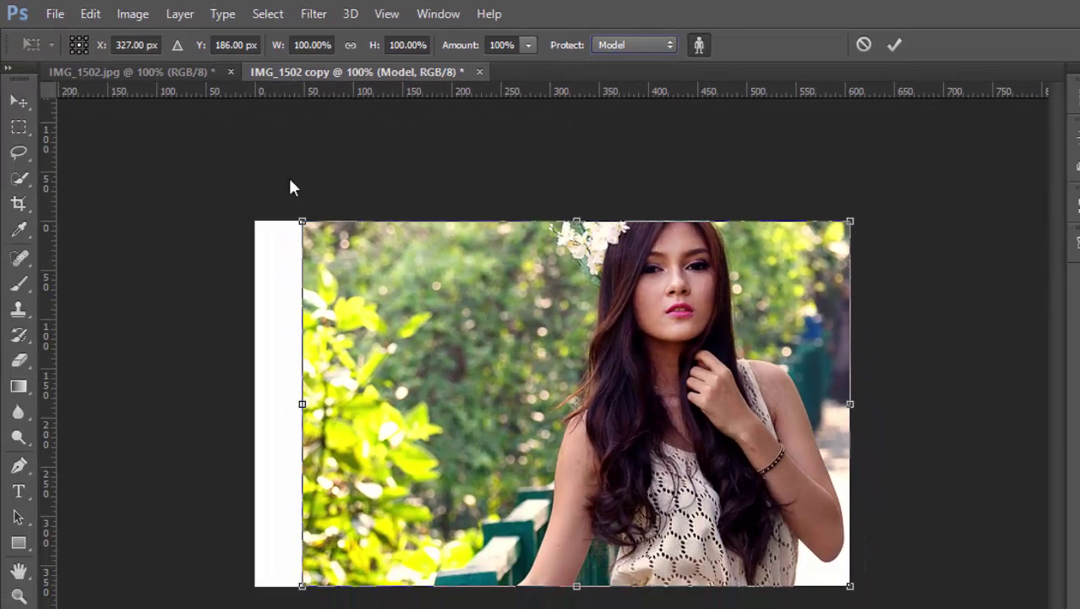
drag(288, 404, 251, 403)
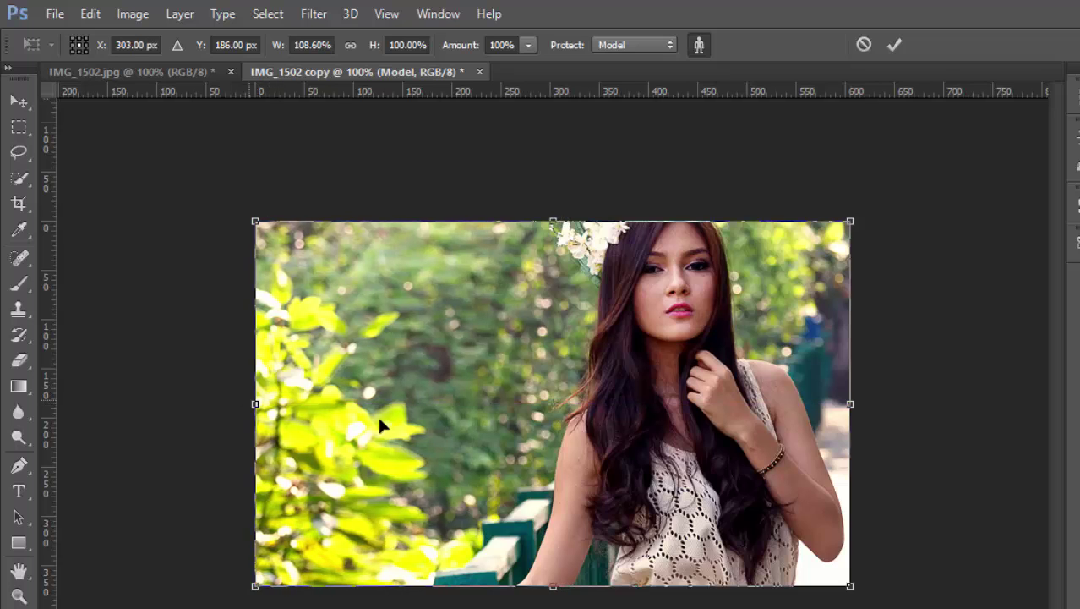
click(894, 44)
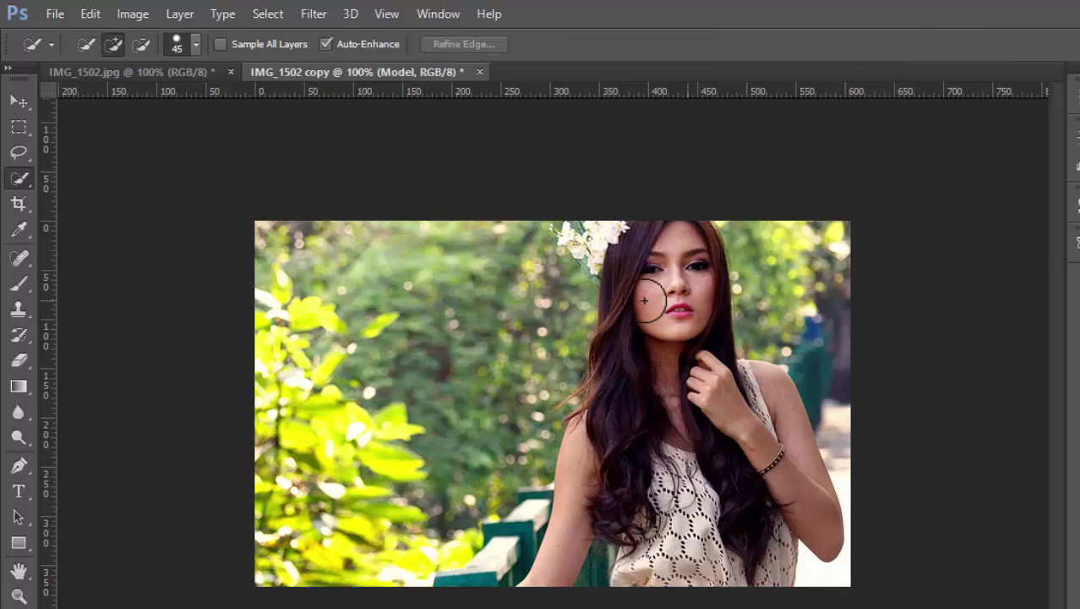
Step: Undo and redo the protected scaling to compare the image before and after, and switch to the IMG_1502.jpg document
key(ctrl+z)
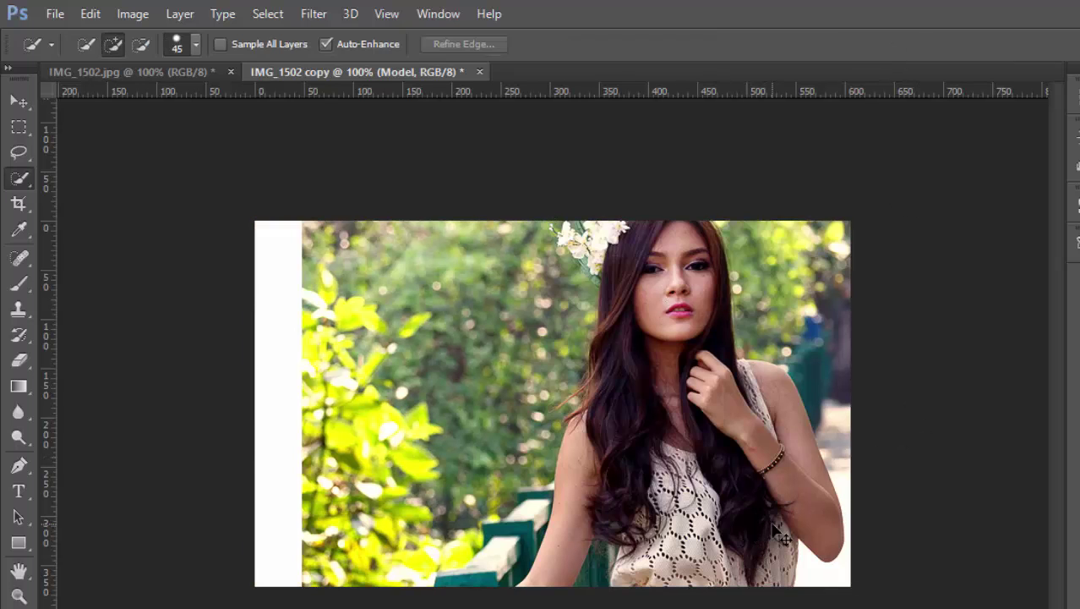
key(ctrl+z)
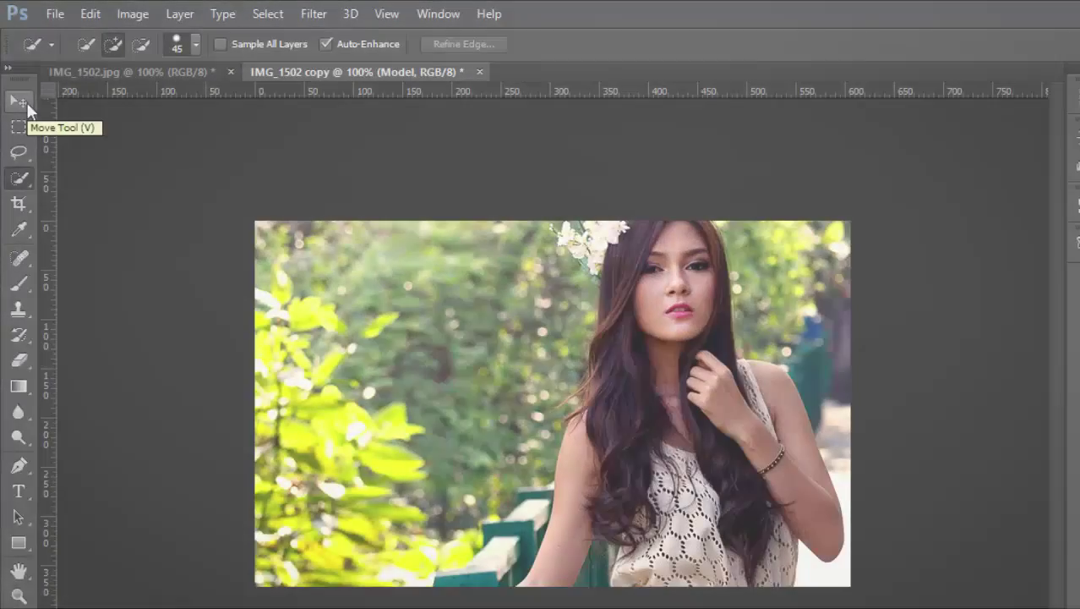
click(22, 101)
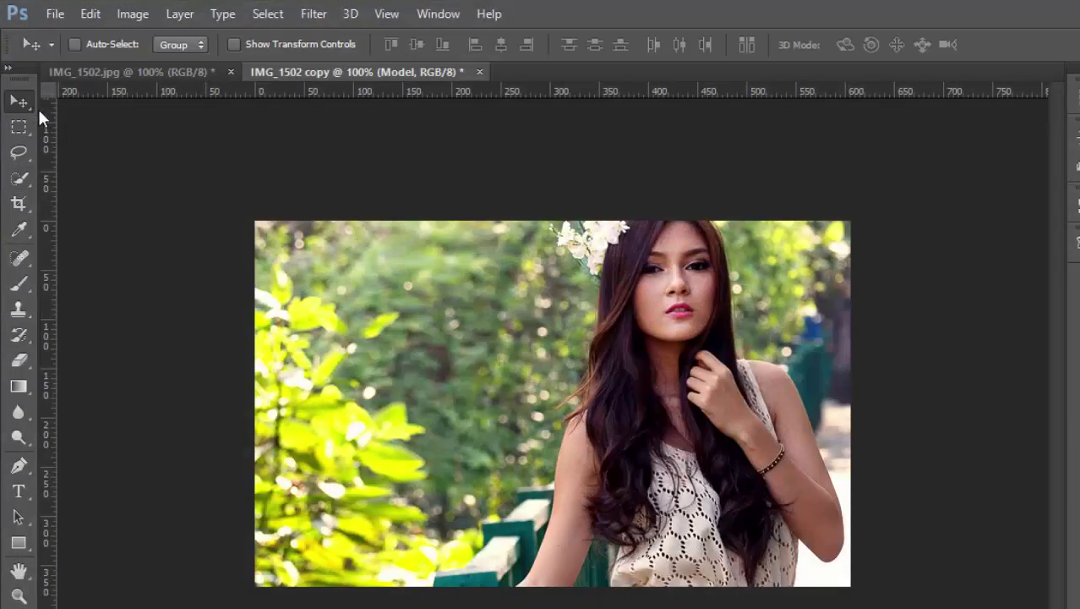
click(144, 74)
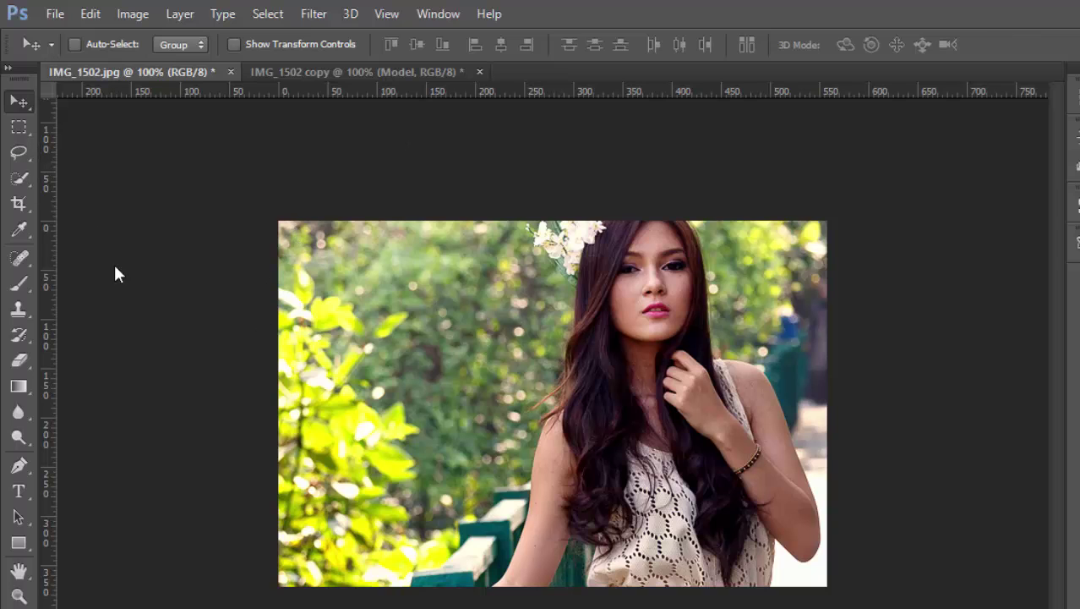
key(b)
mouse_move(296, 271)
mouse_down()
mouse_move(270, 375)
mouse_move(377, 562)
mouse_move(381, 461)
mouse_move(415, 535)
mouse_move(357, 553)
mouse_move(384, 416)
mouse_move(313, 279)
mouse_move(355, 575)
mouse_move(384, 558)
mouse_up()
key(ctrl+z)
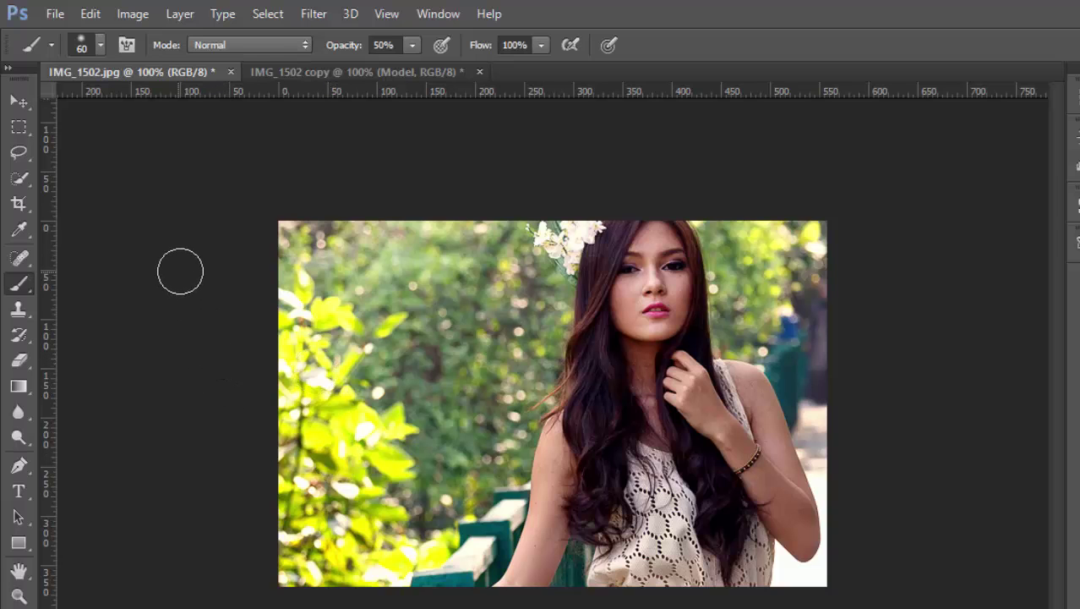
Step: Draw a freehand Lasso selection around the bright yellow-green leaves along the photo's left edge
click(17, 154)
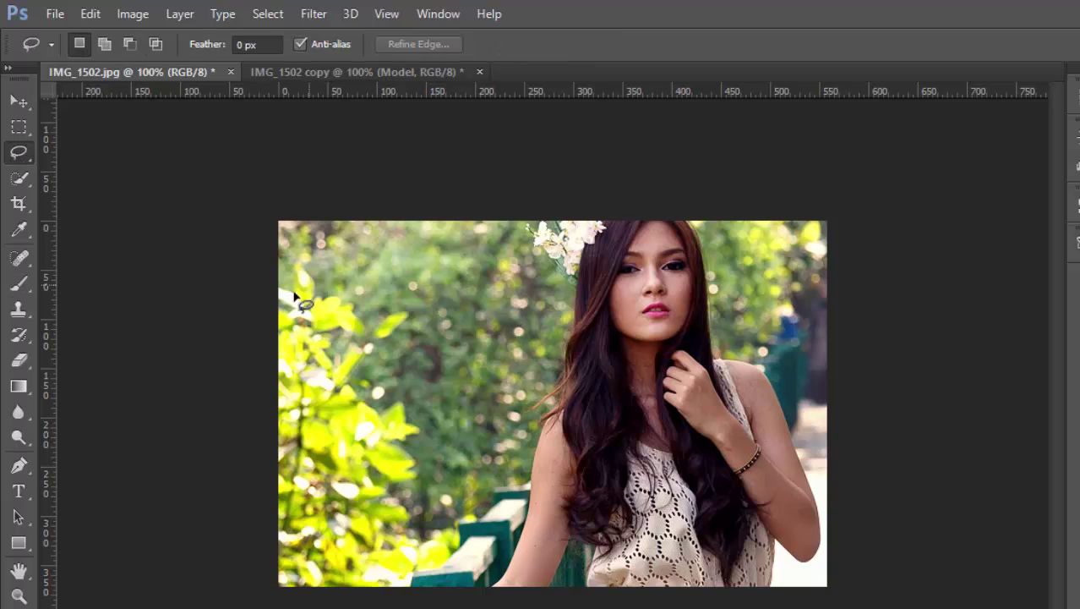
drag(289, 239, 377, 309)
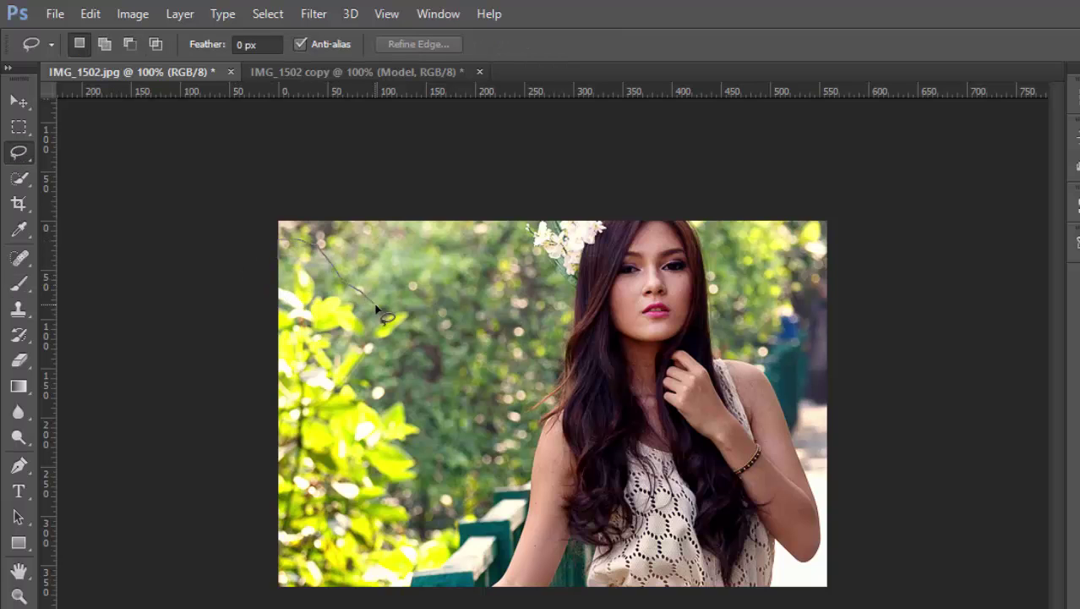
mouse_move(438, 535)
mouse_down()
mouse_move(368, 592)
mouse_move(237, 507)
mouse_move(236, 406)
mouse_up()
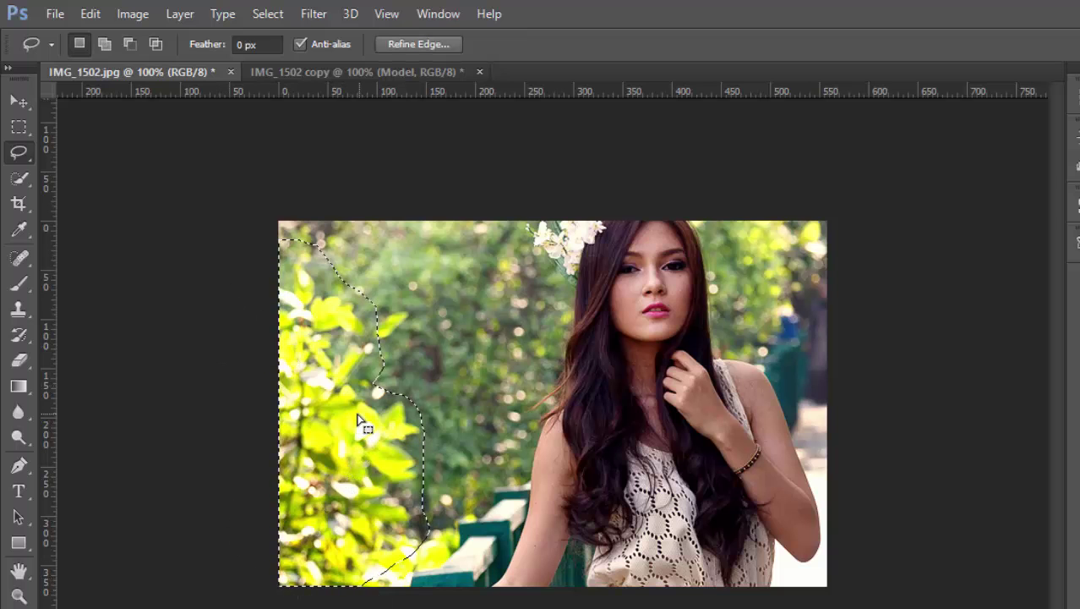
Step: Fill the selected leaf area using Content-Aware contents in Normal mode at 100% opacity without Color Adaptation, and deselect it
click(99, 15)
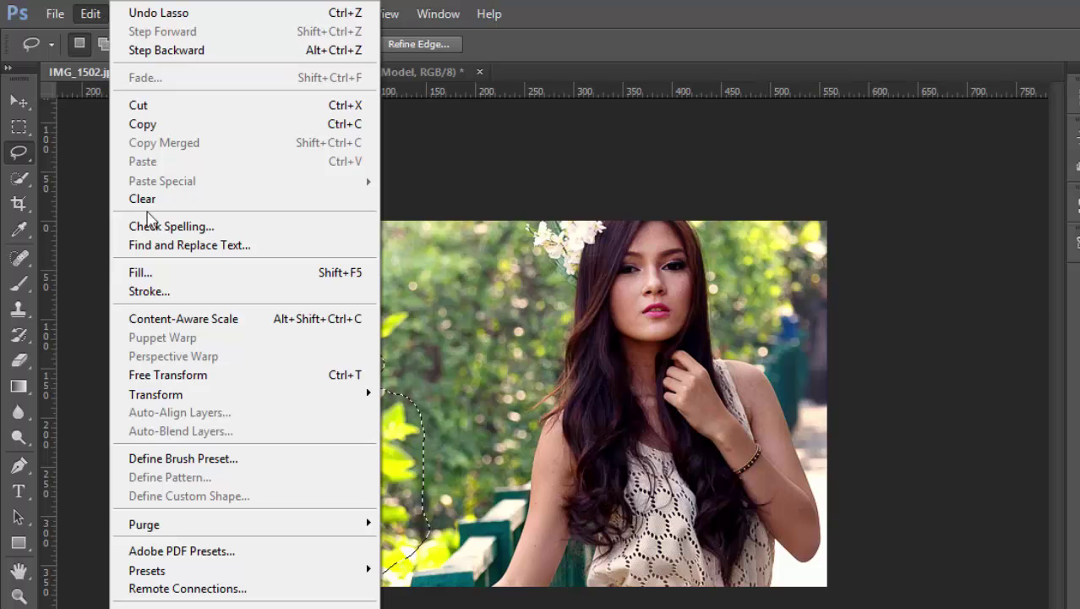
click(238, 272)
click(717, 206)
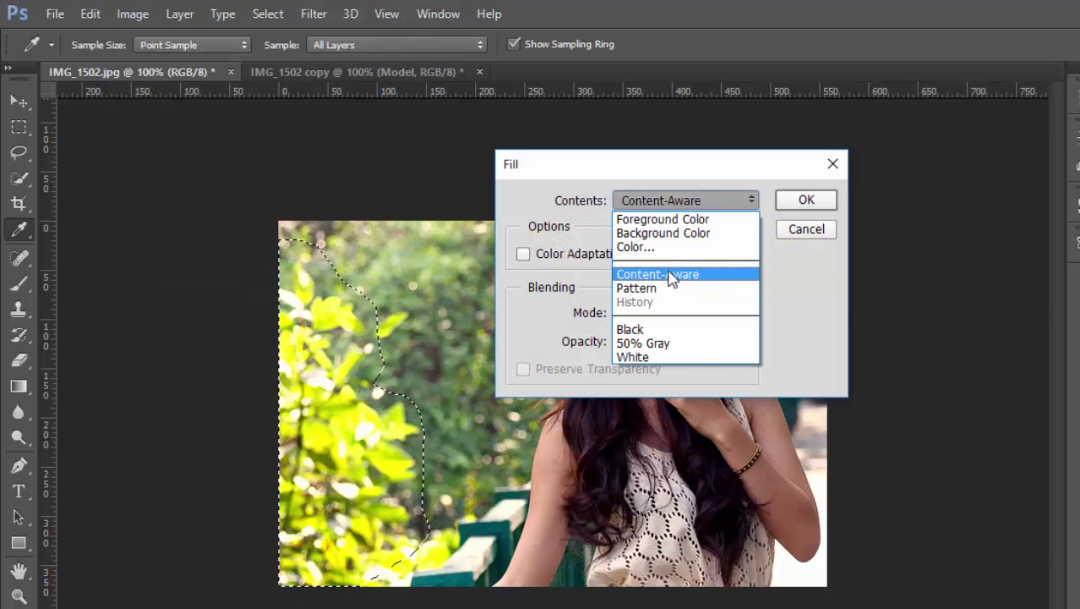
click(692, 276)
drag(668, 170, 807, 153)
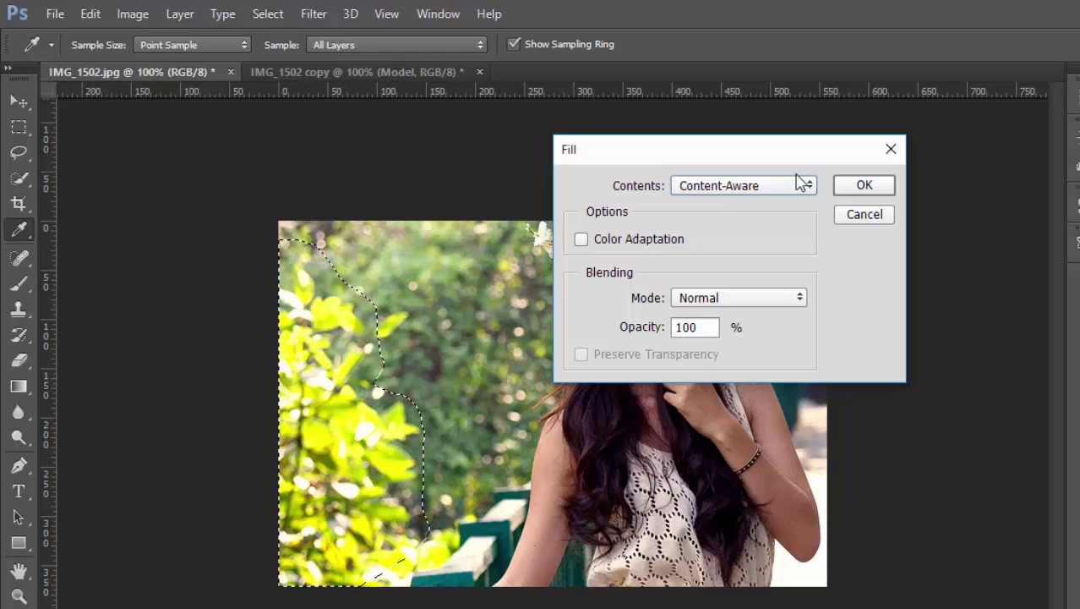
click(853, 191)
key(l)
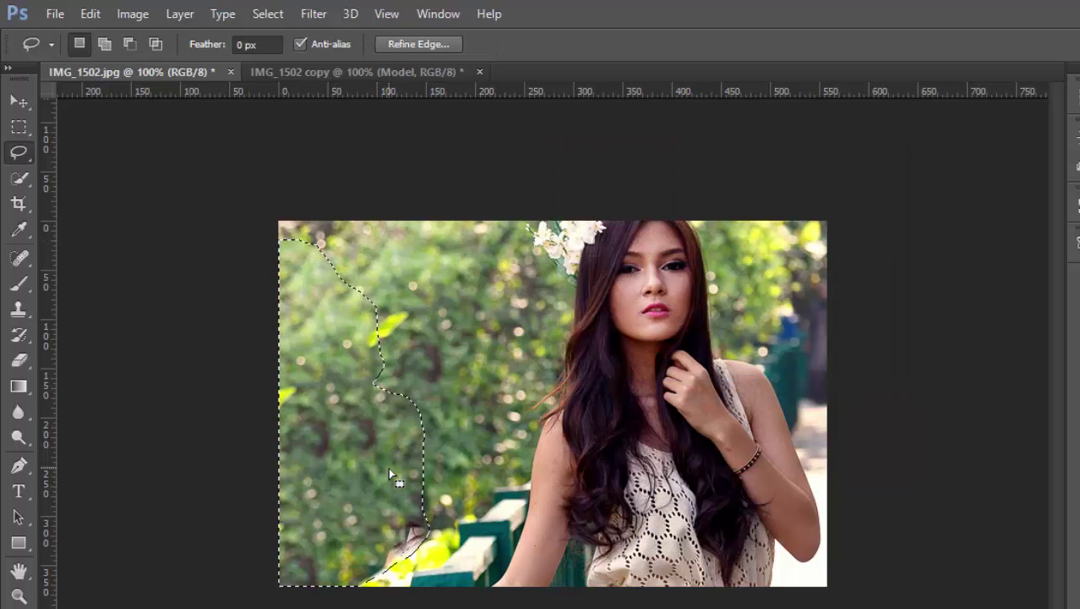
key(ctrl+d)
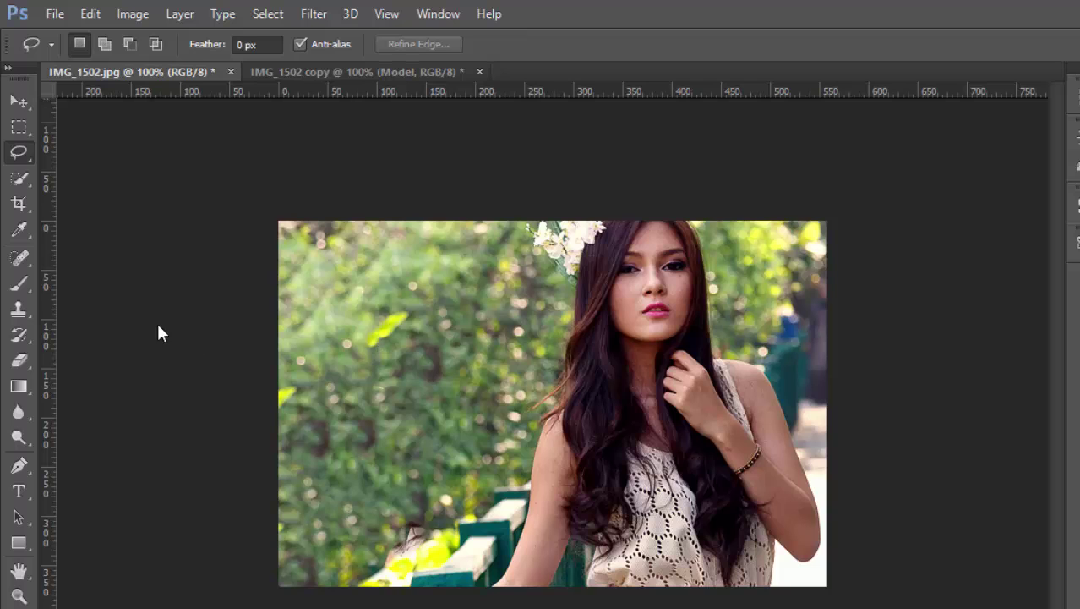
Step: Remove the two leftover yellow-green leaves and nearby light spots from the foliage with the Spot Healing Brush in Content-Aware mode, size 19
click(18, 257)
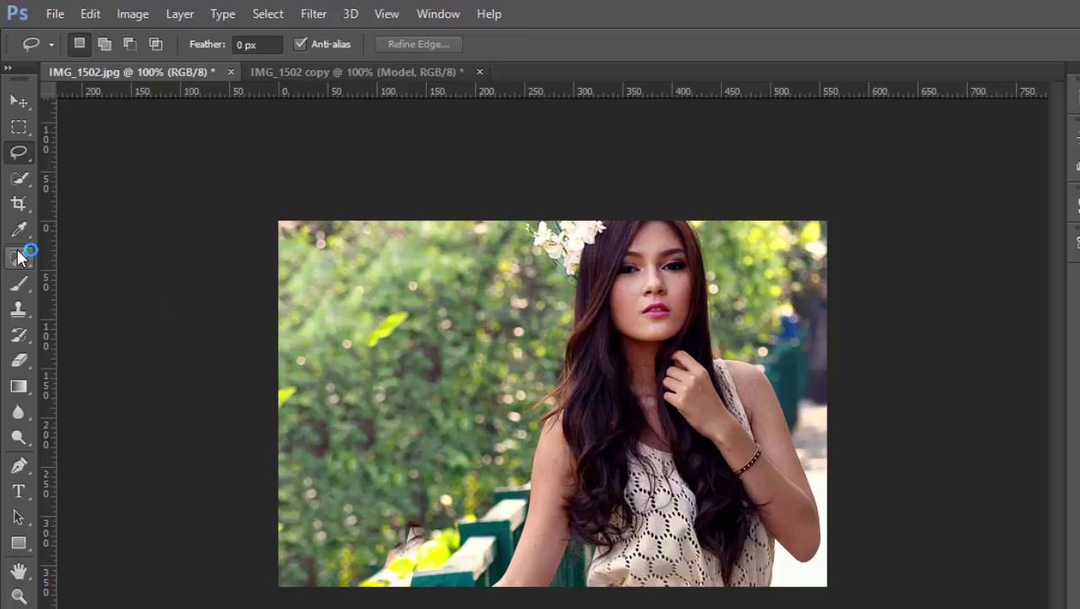
click(19, 255)
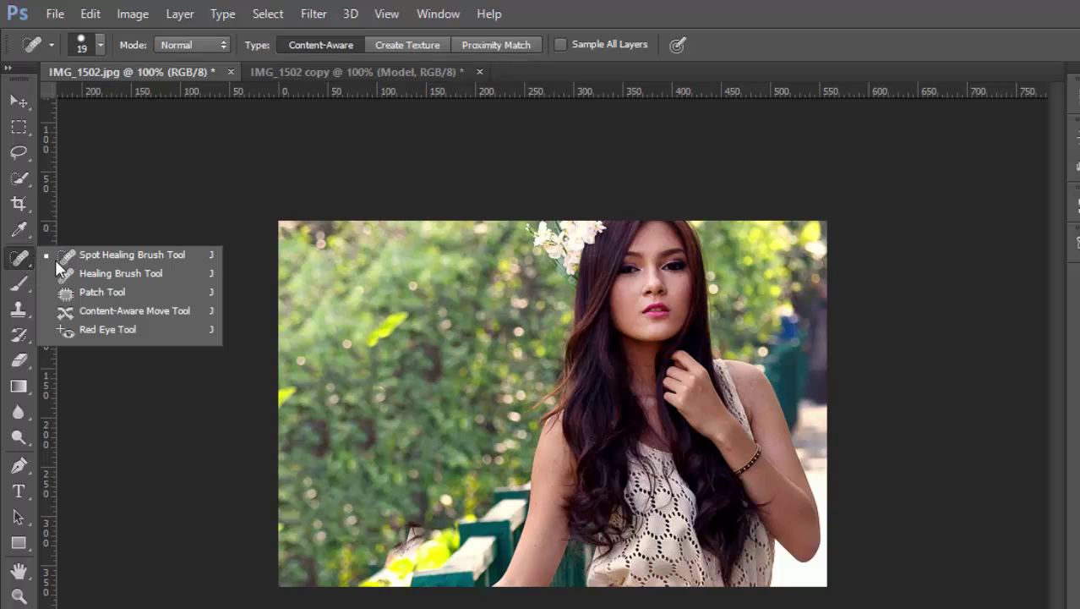
click(150, 256)
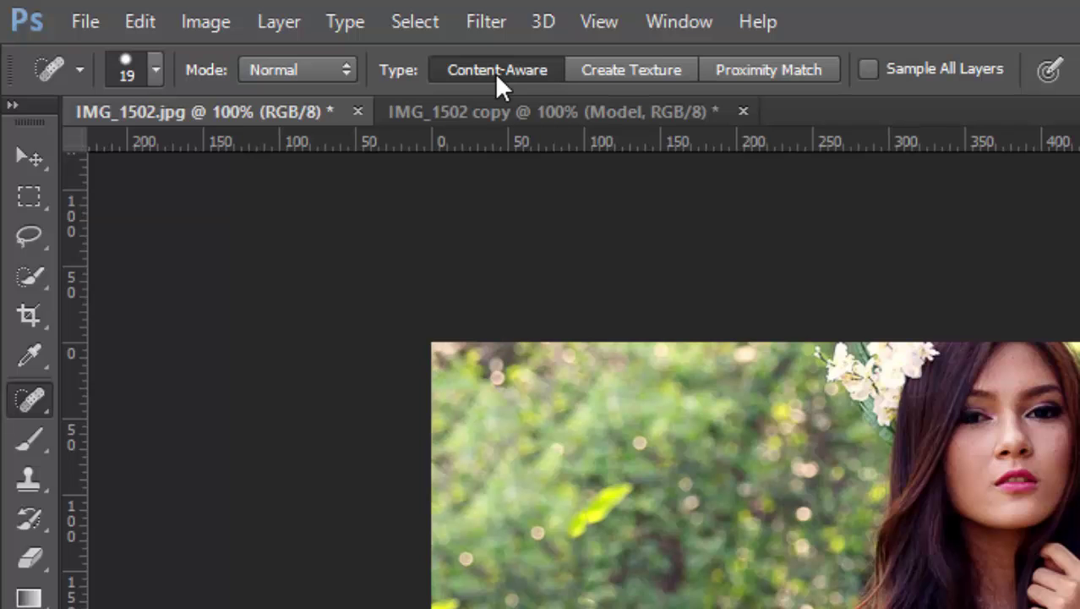
click(459, 73)
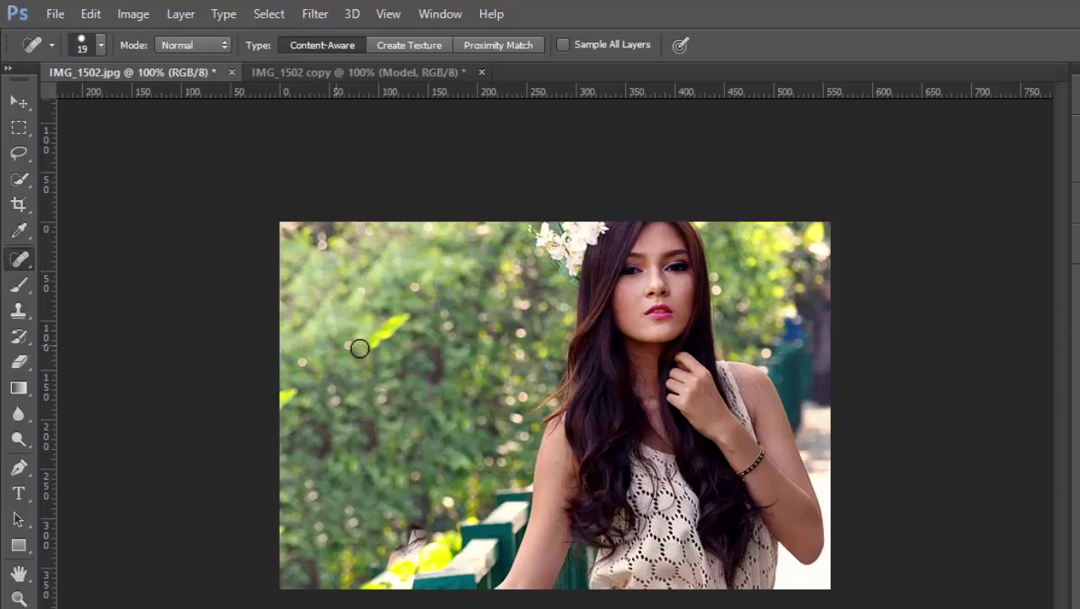
key(ctrl+plus)
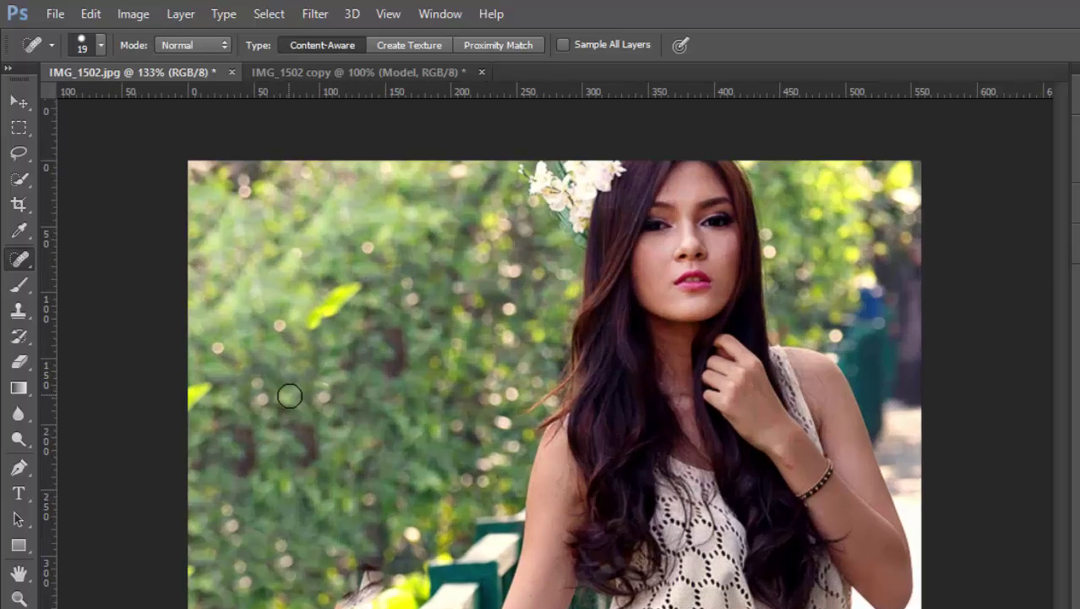
mouse_move(308, 323)
mouse_down()
mouse_move(352, 294)
mouse_move(334, 298)
mouse_move(329, 315)
mouse_up()
mouse_move(213, 389)
mouse_down()
mouse_move(183, 409)
mouse_move(207, 386)
mouse_up()
drag(291, 333, 279, 319)
drag(216, 335, 216, 355)
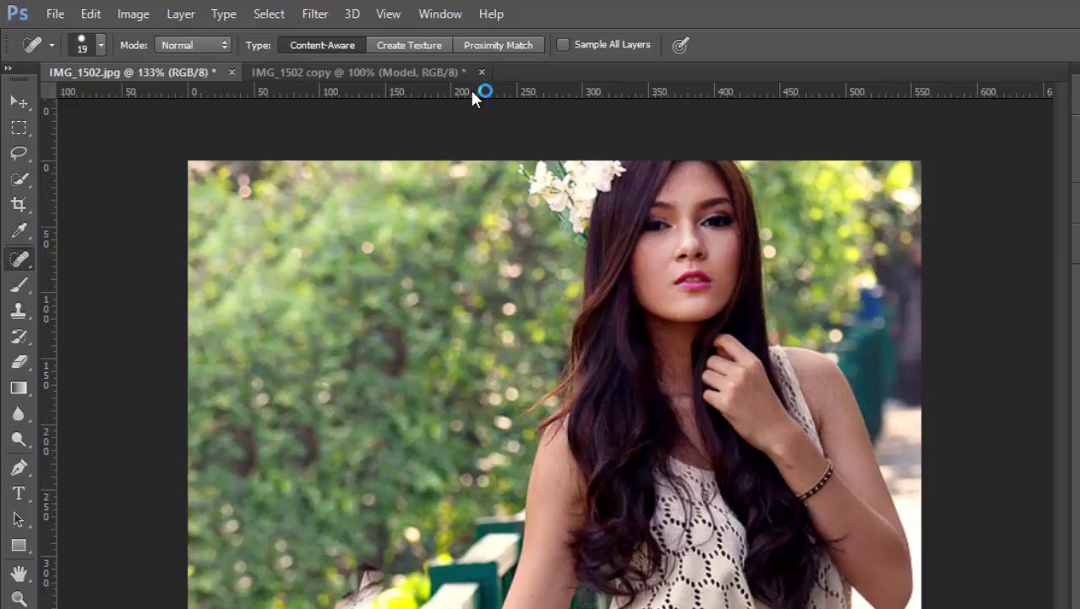
Step: Heal the light spot in the upper foliage with Proximity Match, and return the healing type to Content-Aware
click(508, 47)
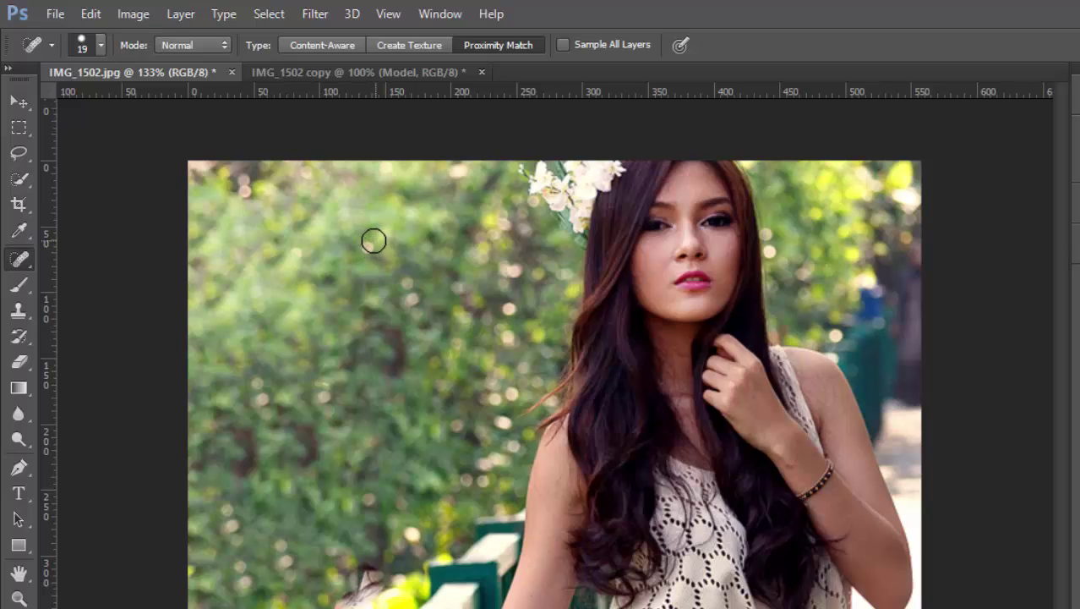
drag(370, 246, 367, 248)
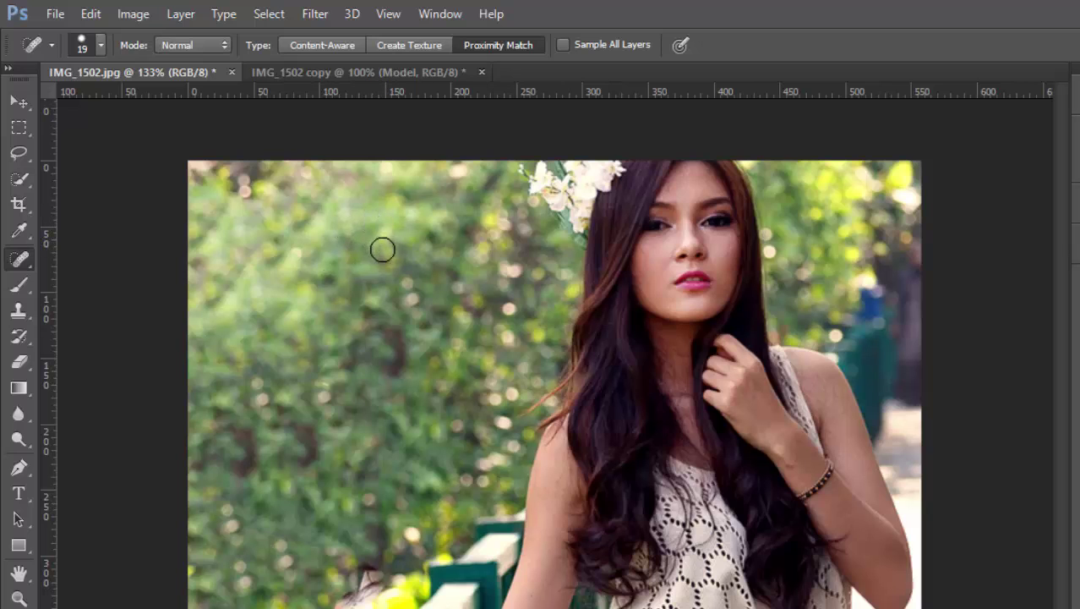
click(325, 44)
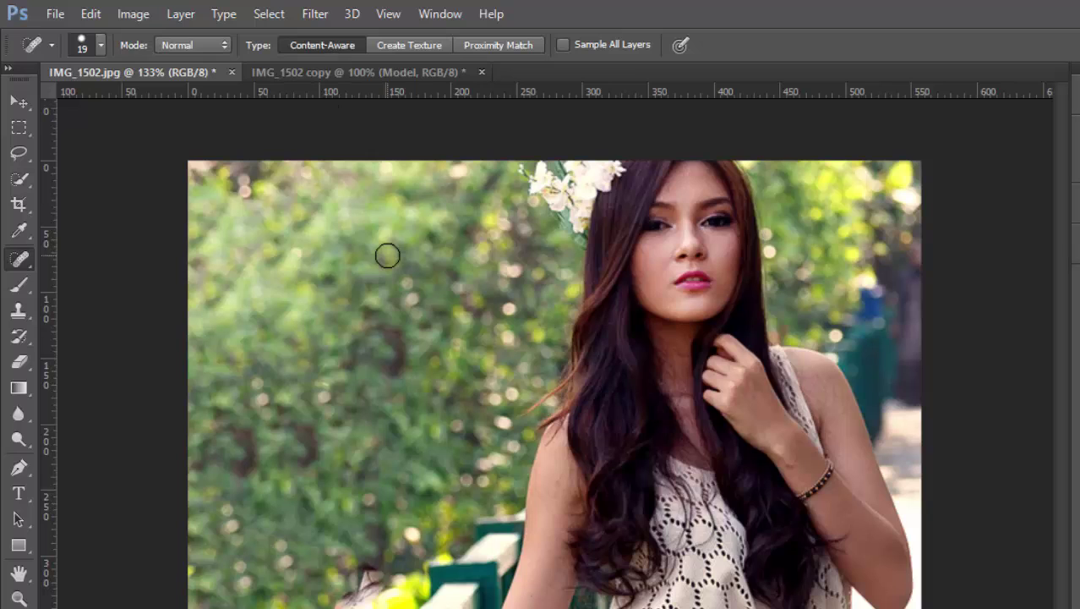
Step: Paint Content-Aware healing strokes over the remaining light spots and dark patches in the foliage on the photo's left side
mouse_move(321, 380)
mouse_down()
mouse_move(319, 393)
mouse_move(337, 393)
mouse_move(331, 385)
mouse_up()
click(263, 395)
click(265, 403)
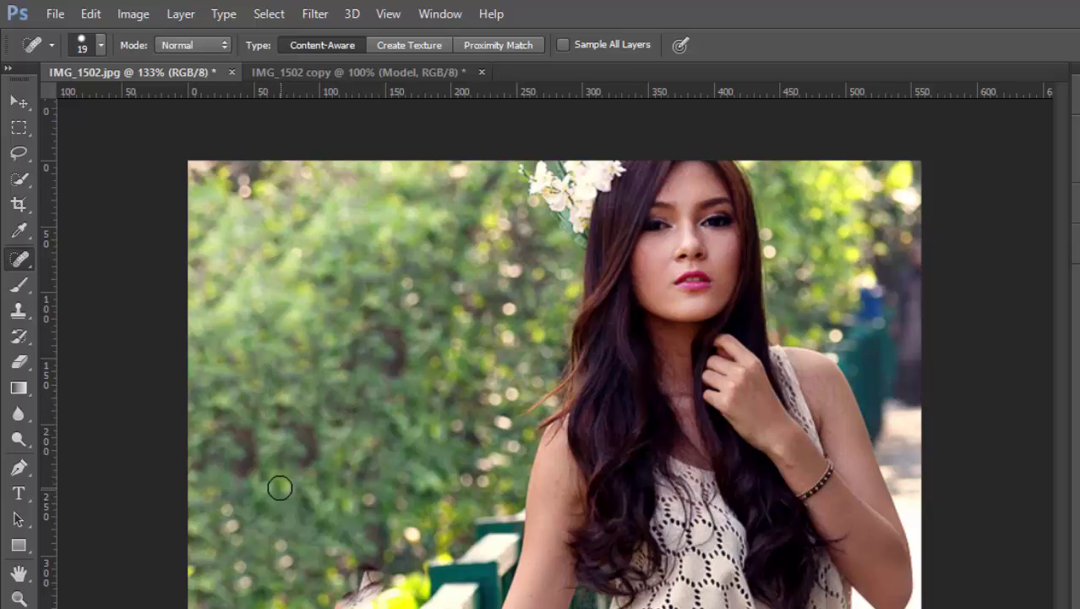
mouse_move(265, 419)
mouse_down()
mouse_move(291, 429)
mouse_move(309, 474)
mouse_up()
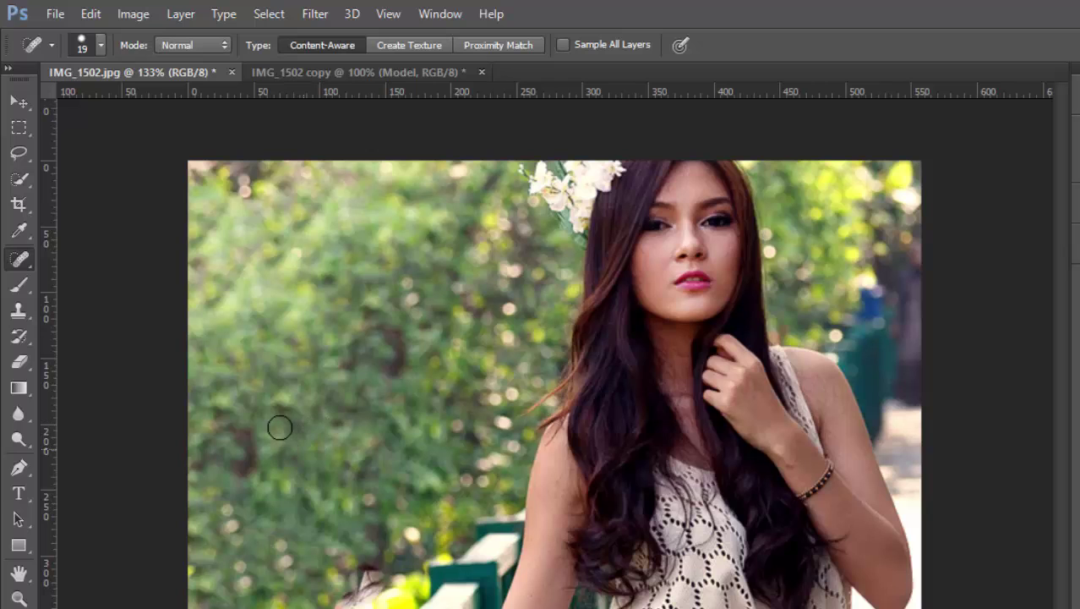
mouse_move(226, 470)
mouse_down()
mouse_move(265, 433)
mouse_move(206, 470)
mouse_up()
drag(294, 382, 308, 412)
drag(406, 373, 364, 320)
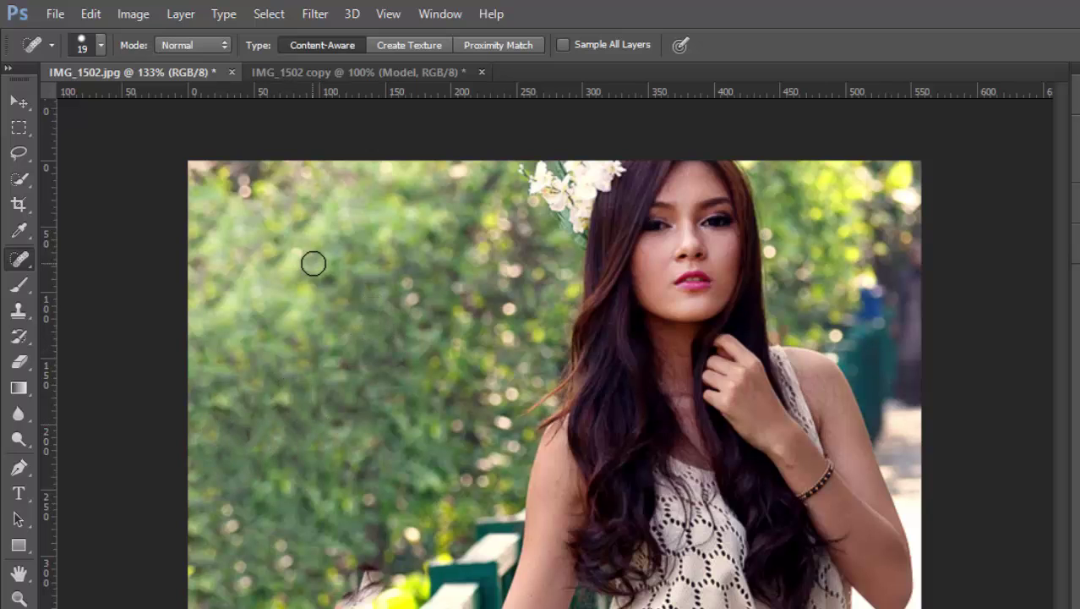
drag(400, 279, 419, 299)
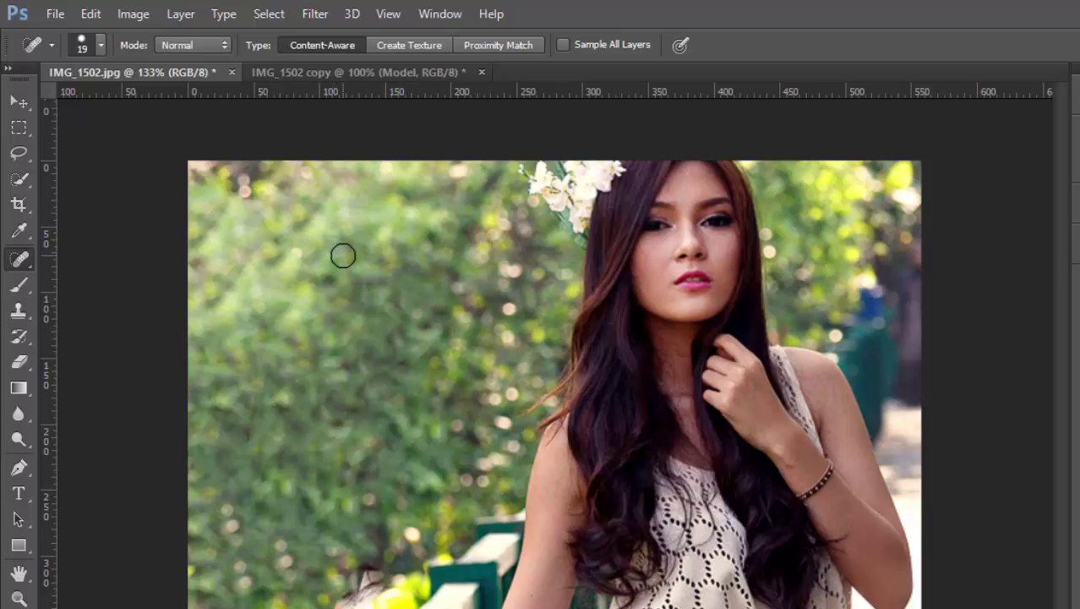
key(ctrl+minus)
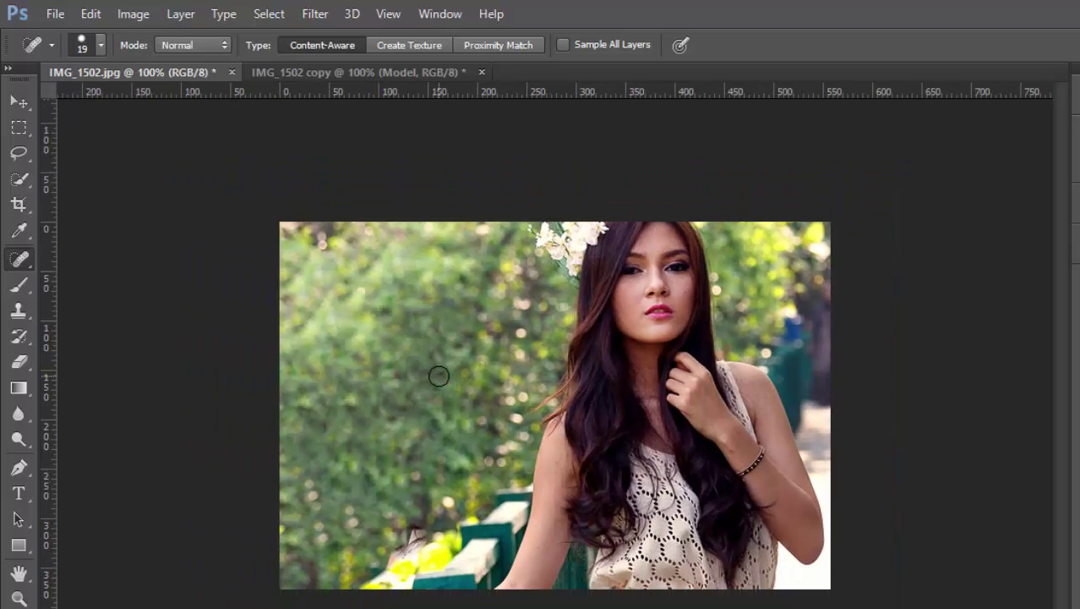